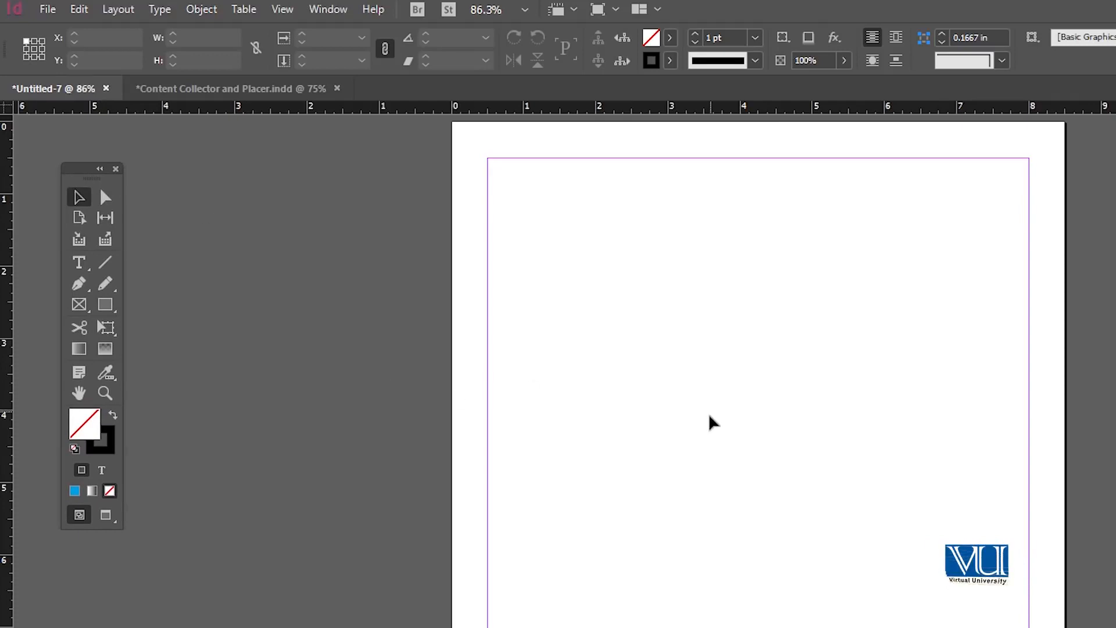
# - Practise zooming in and out on the blank page and panning it, returning to 75% magnification
pyautogui.moveTo(728, 428)
pyautogui.mouseDown()
pyautogui.moveTo(745, 424)
pyautogui.moveTo(737, 419)
pyautogui.mouseUp()
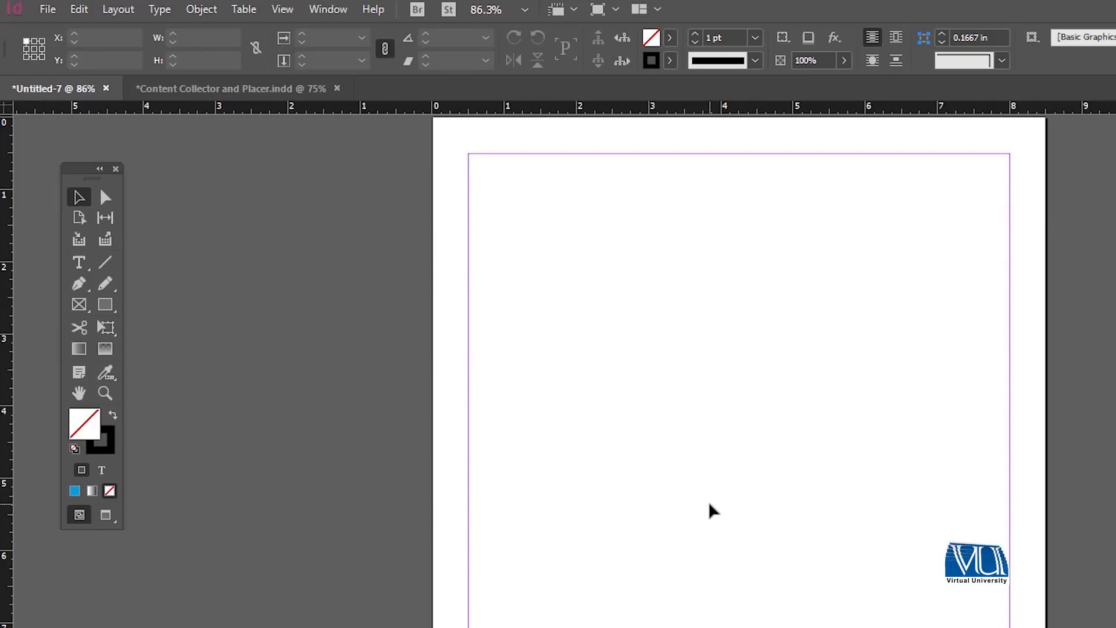
pyautogui.press('z')
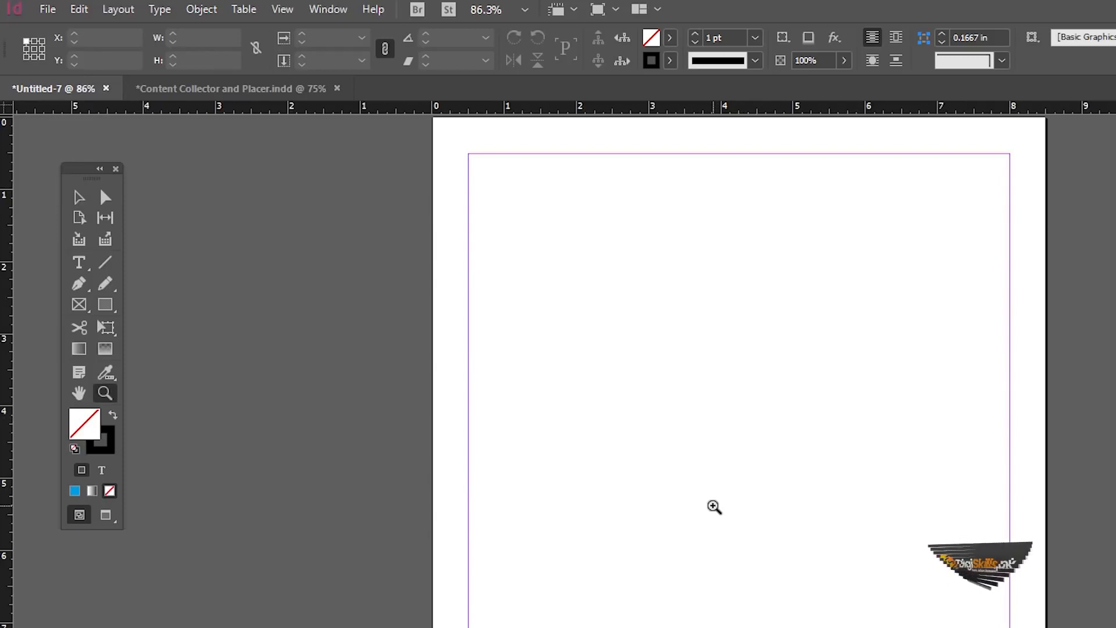
pyautogui.doubleClick(714, 508)
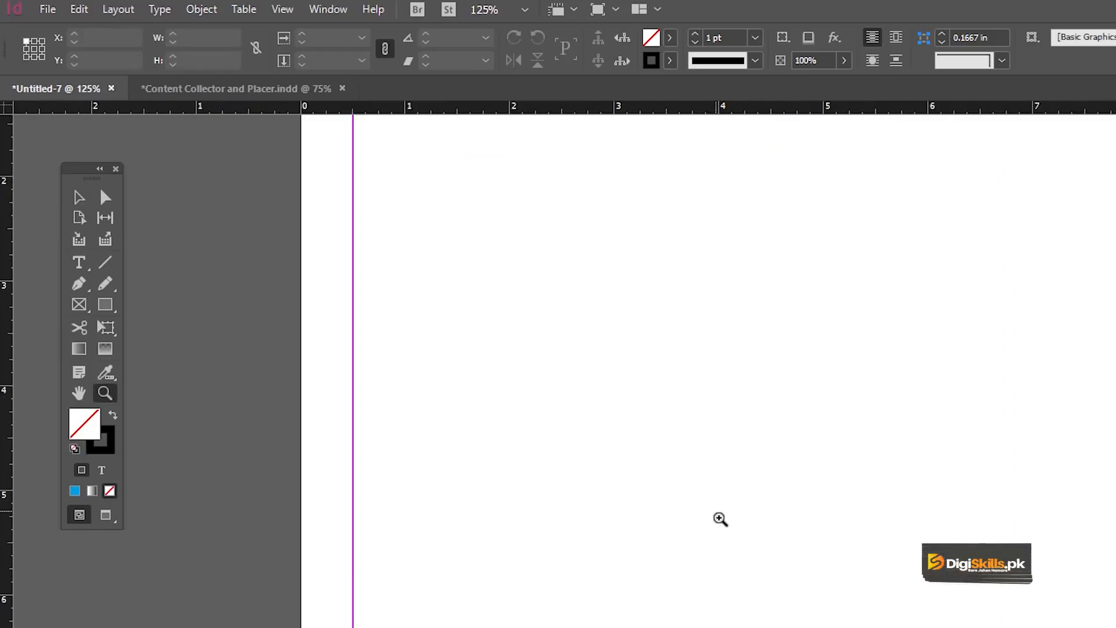
pyautogui.click(715, 509)
pyautogui.keyDown('alt'); pyautogui.click(716, 510); pyautogui.keyUp('alt')
pyautogui.keyDown('alt'); pyautogui.click(721, 512); pyautogui.keyUp('alt')
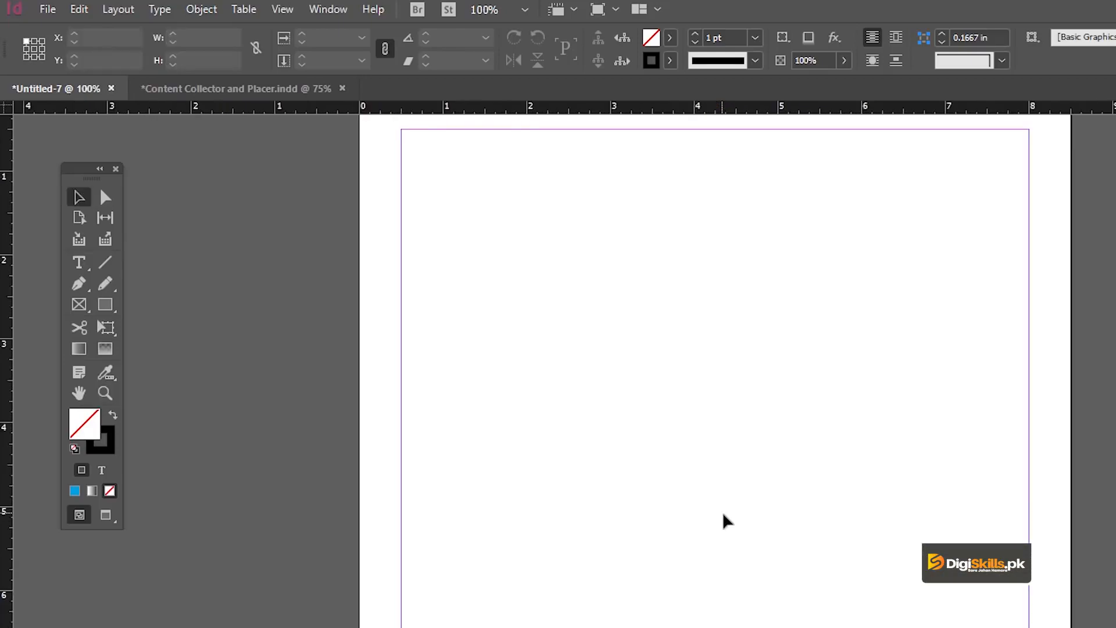
pyautogui.moveTo(727, 485); pyautogui.dragTo(733, 510)
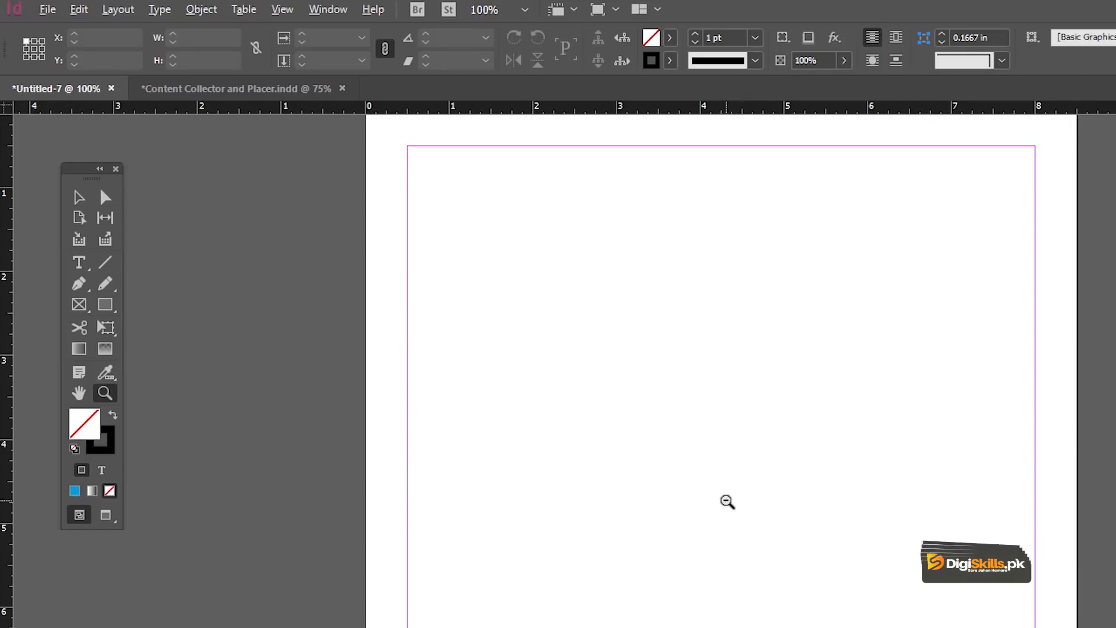
pyautogui.keyDown('alt'); pyautogui.click(730, 503); pyautogui.keyUp('alt')
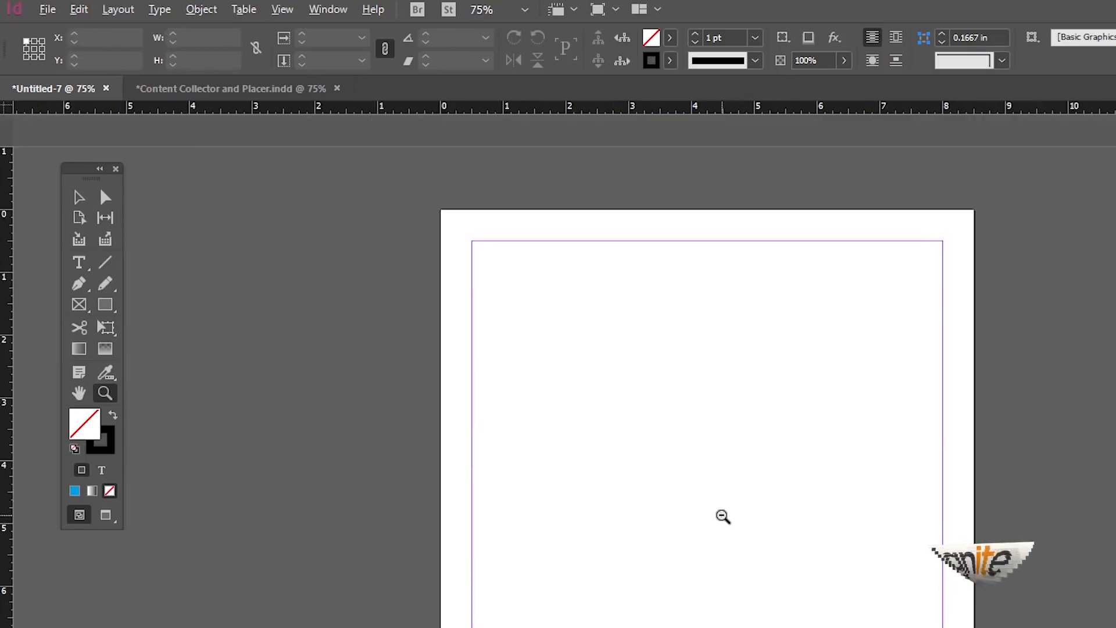
pyautogui.keyDown('alt'); pyautogui.click(724, 516); pyautogui.keyUp('alt')
pyautogui.keyDown('alt'); pyautogui.click(797, 533); pyautogui.keyUp('alt')
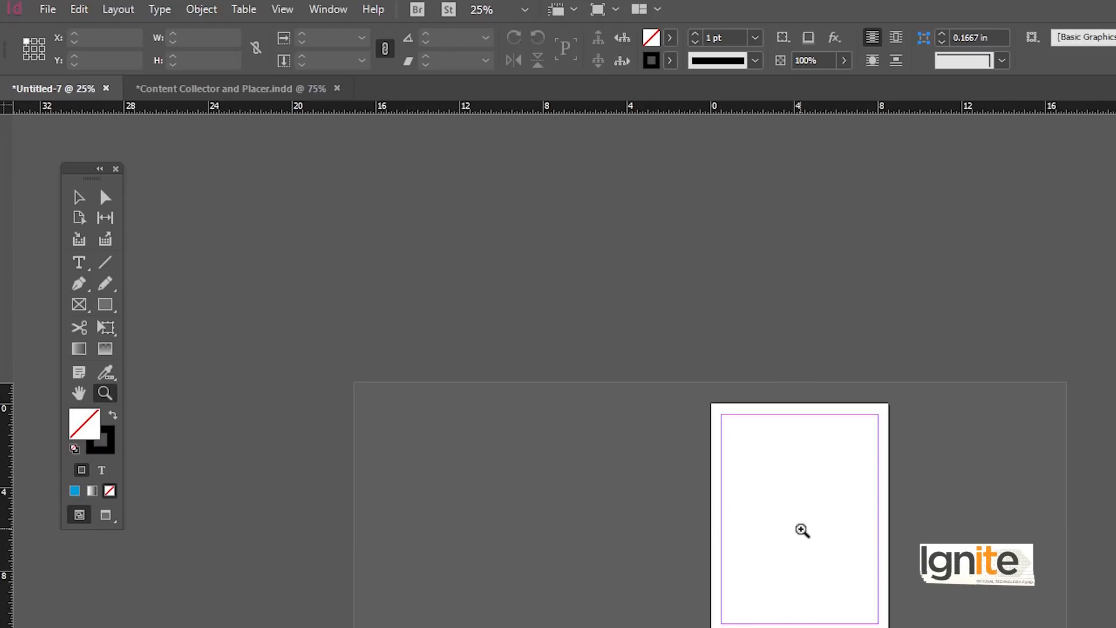
pyautogui.click(802, 530)
pyautogui.click(800, 538)
pyautogui.moveTo(866, 508); pyautogui.dragTo(761, 509)
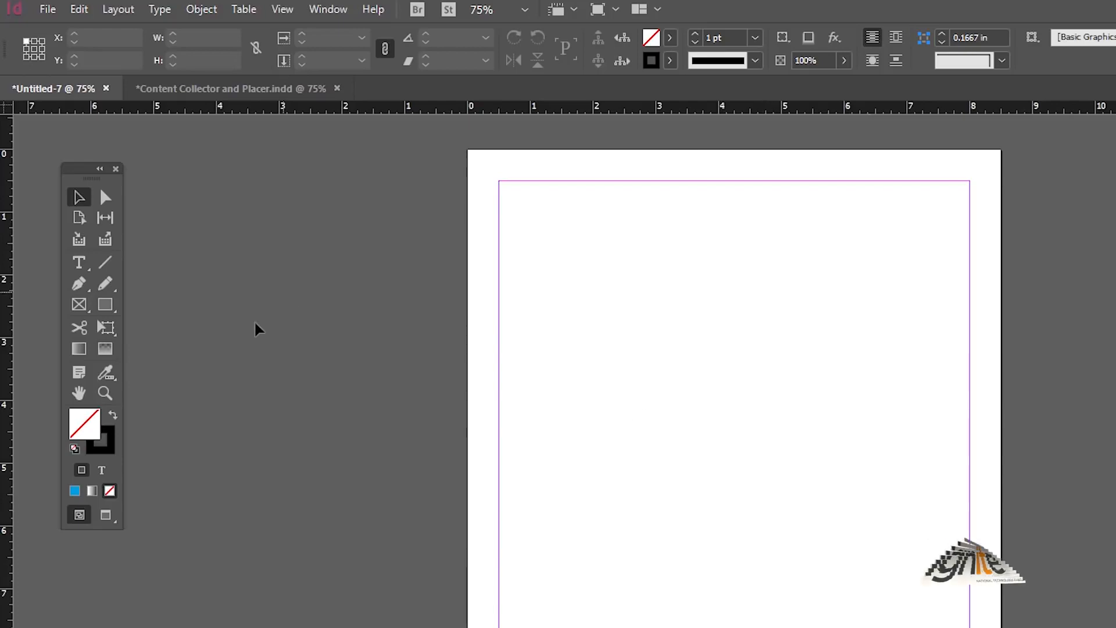
# - Draw a square about 1.88 in wide inside the page margins with the Rectangle tool, and delete it
pyautogui.click(105, 304)
pyautogui.moveTo(631, 344); pyautogui.dragTo(856, 461)
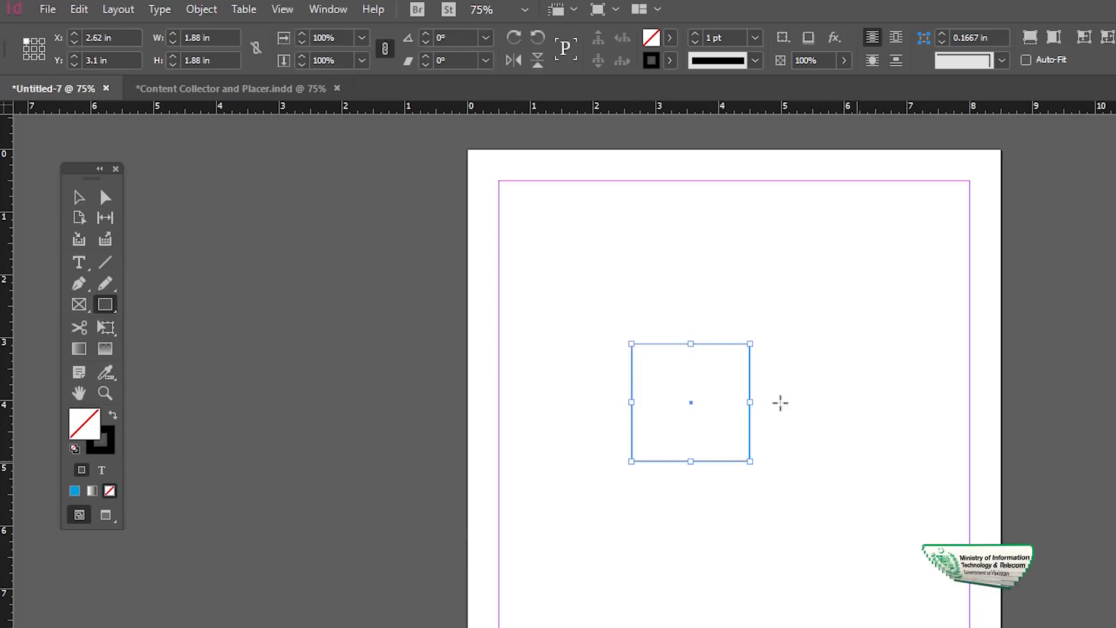
pyautogui.press('v')
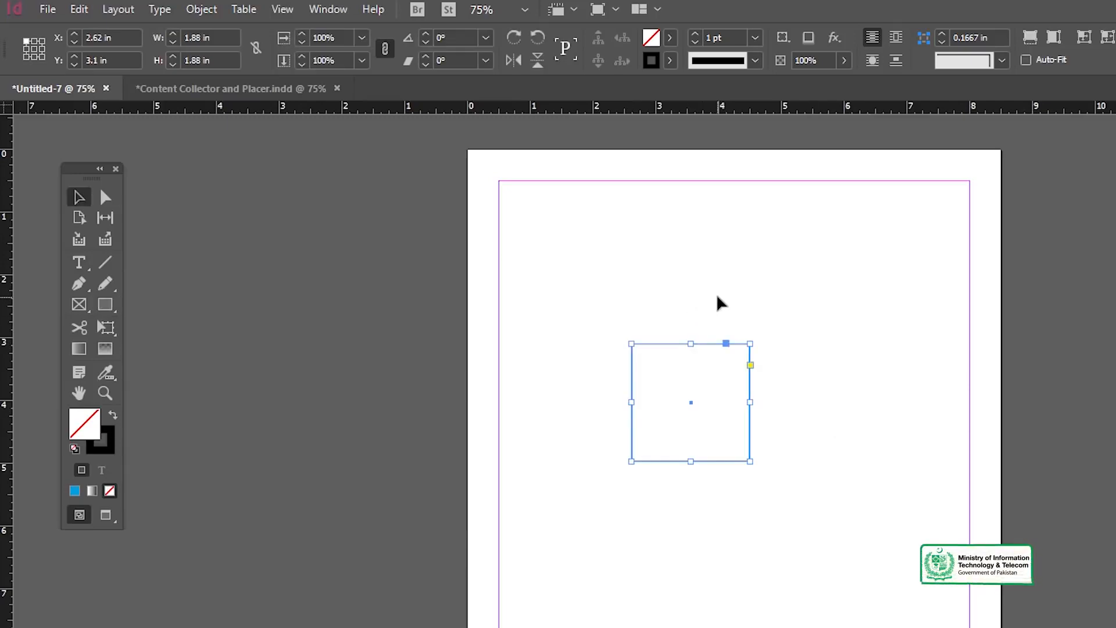
pyautogui.press('Delete')
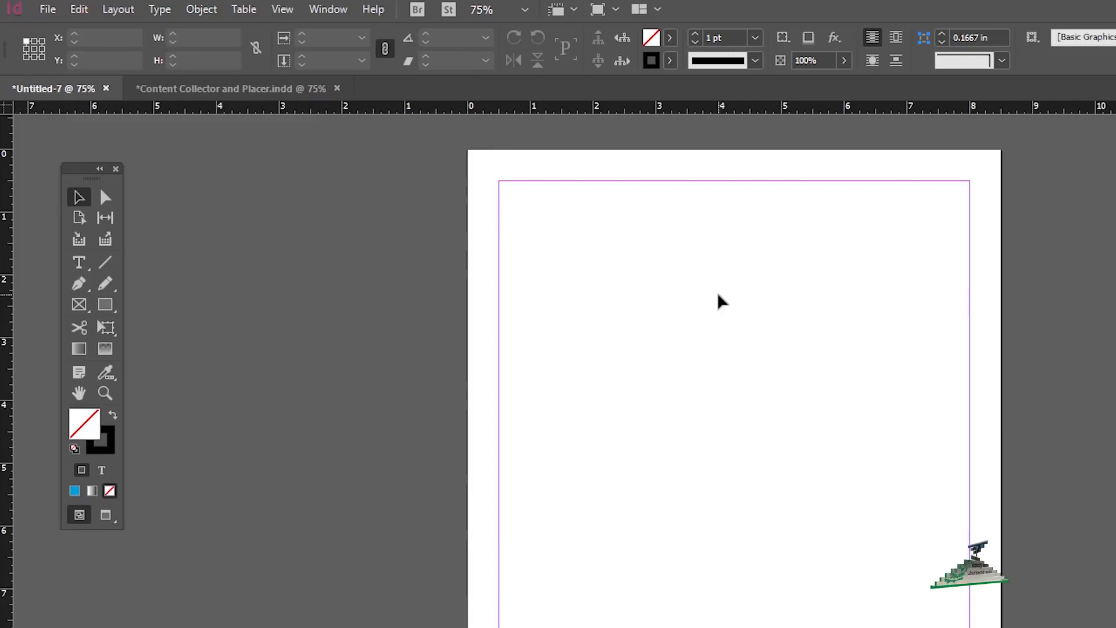
# - Draw a square about 2 in wide inside the page margins with the Rectangle tool
pyautogui.press('space')
pyautogui.moveTo(743, 417)
pyautogui.mouseDown()
pyautogui.moveTo(733, 389)
pyautogui.moveTo(768, 398)
pyautogui.moveTo(748, 419)
pyautogui.moveTo(730, 416)
pyautogui.moveTo(796, 399)
pyautogui.moveTo(727, 424)
pyautogui.moveTo(872, 334)
pyautogui.moveTo(820, 401)
pyautogui.moveTo(721, 411)
pyautogui.moveTo(810, 466)
pyautogui.moveTo(879, 388)
pyautogui.moveTo(752, 410)
pyautogui.mouseUp()
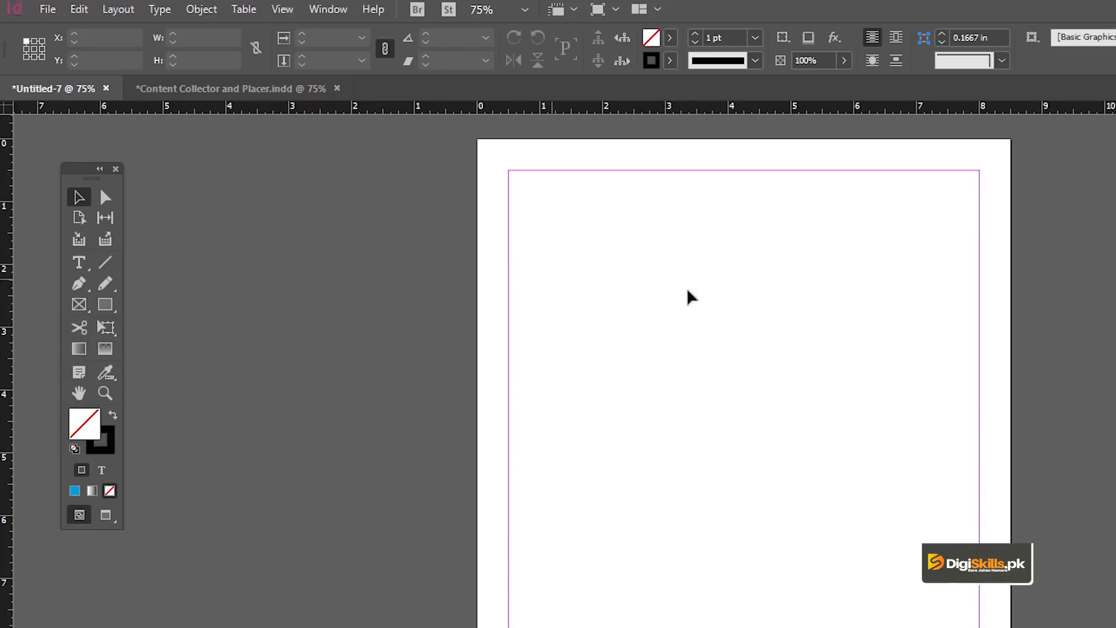
pyautogui.moveTo(72, 173); pyautogui.dragTo(161, 184)
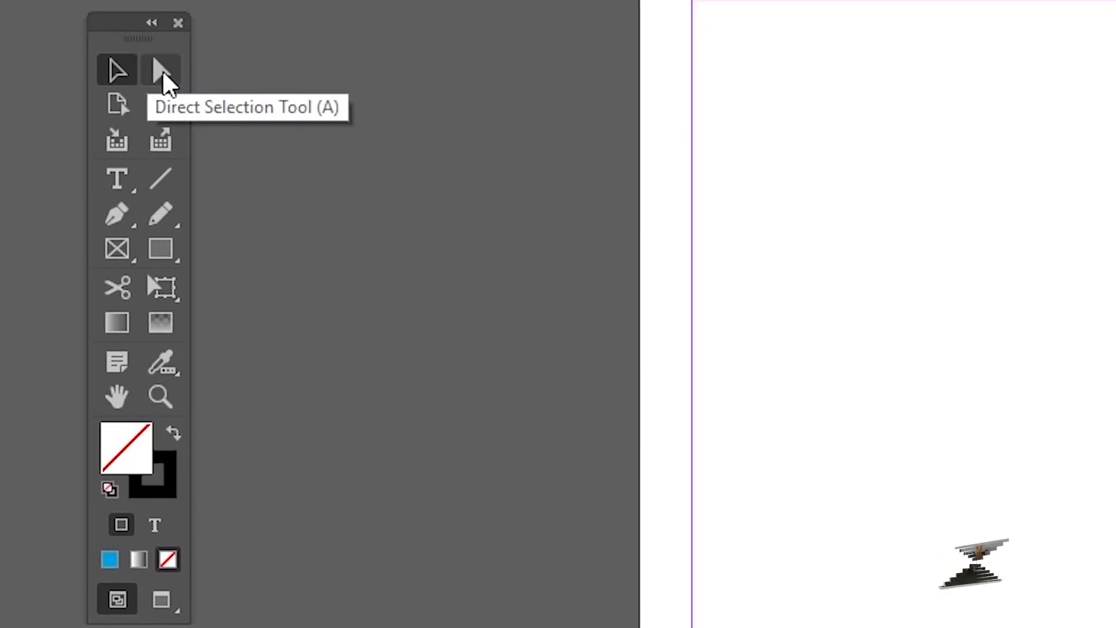
pyautogui.click(164, 251)
pyautogui.moveTo(965, 274); pyautogui.dragTo(1115, 490)
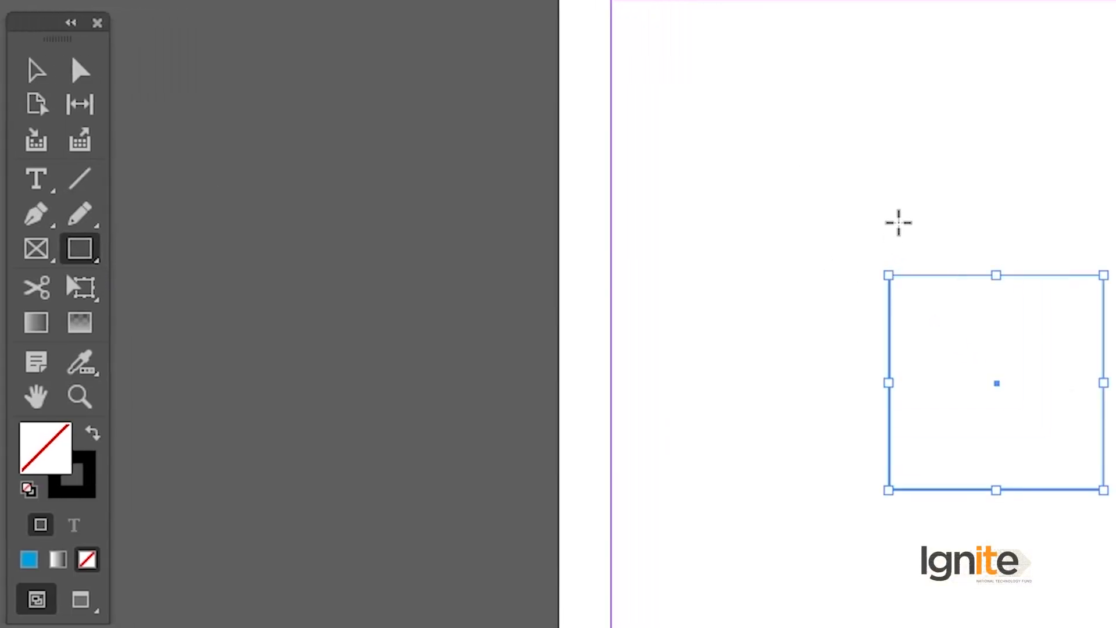
pyautogui.press('v')
# - Swap the square's fill and stroke and set its fill to magenta
pyautogui.click(93, 434)
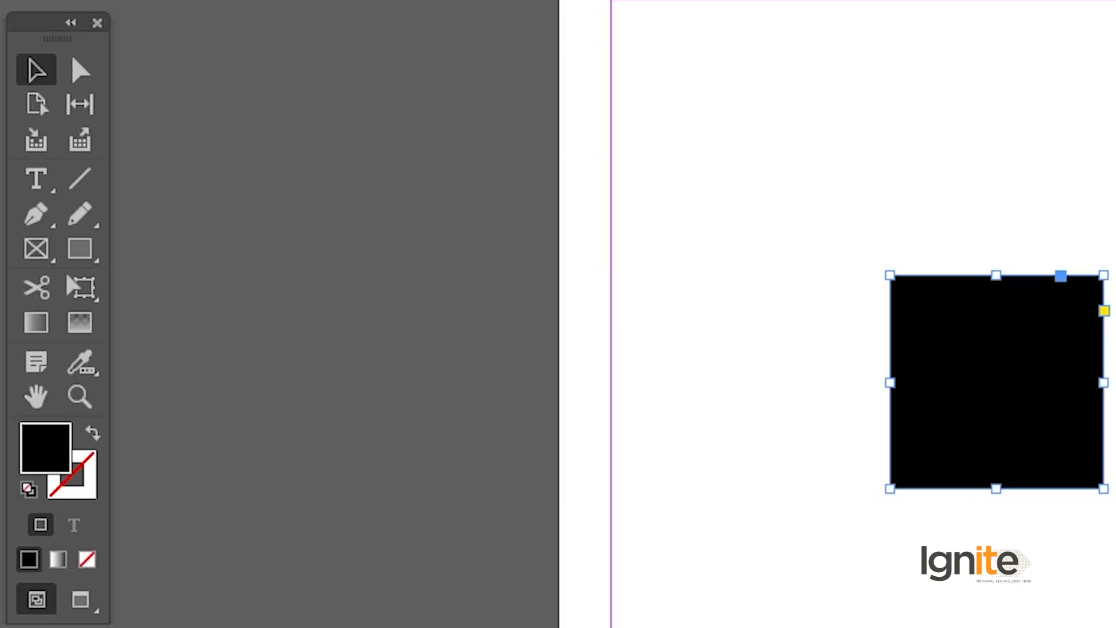
pyautogui.click(1113, 232)
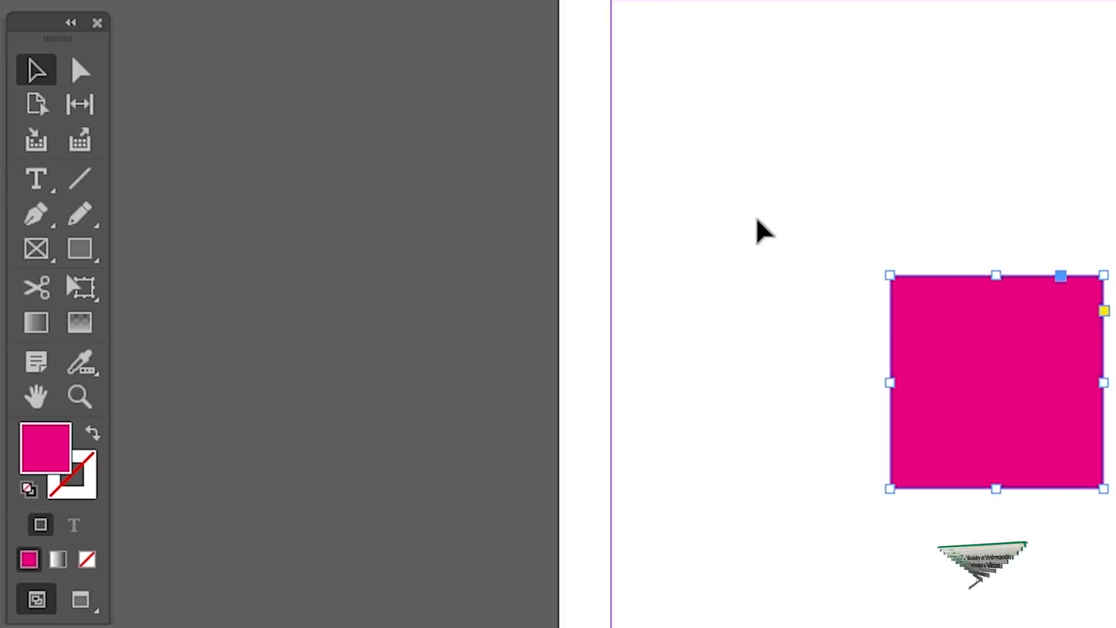
pyautogui.click(945, 250)
# - Move the magenta square around the page with the Selection tool and as a whole with the Direct Selection tool
pyautogui.moveTo(917, 301); pyautogui.dragTo(974, 184)
pyautogui.moveTo(967, 229); pyautogui.dragTo(929, 293)
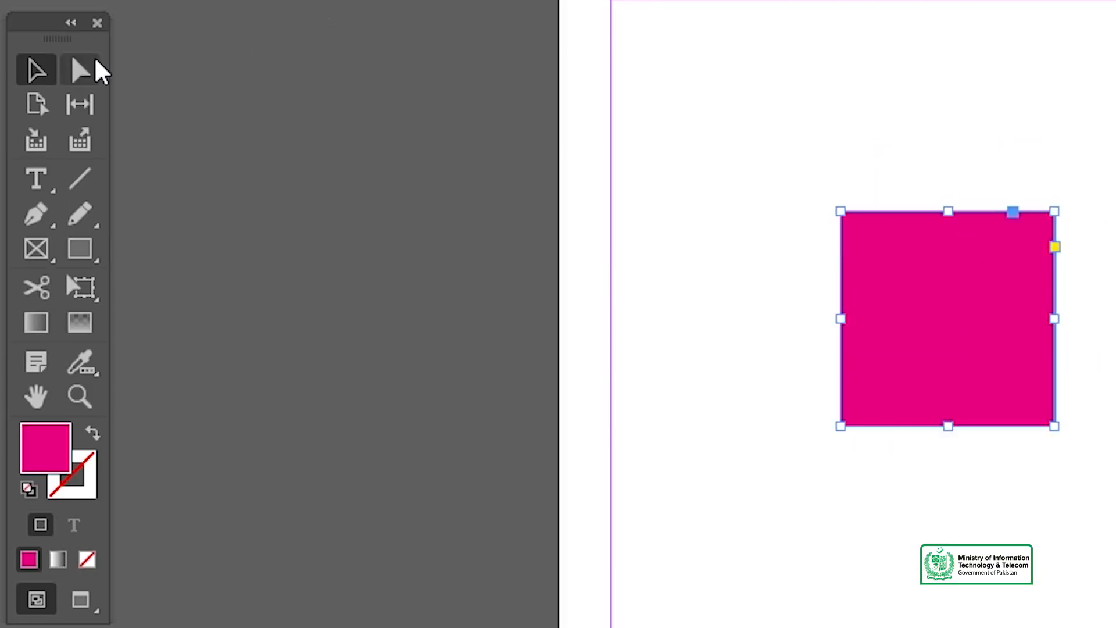
pyautogui.click(81, 69)
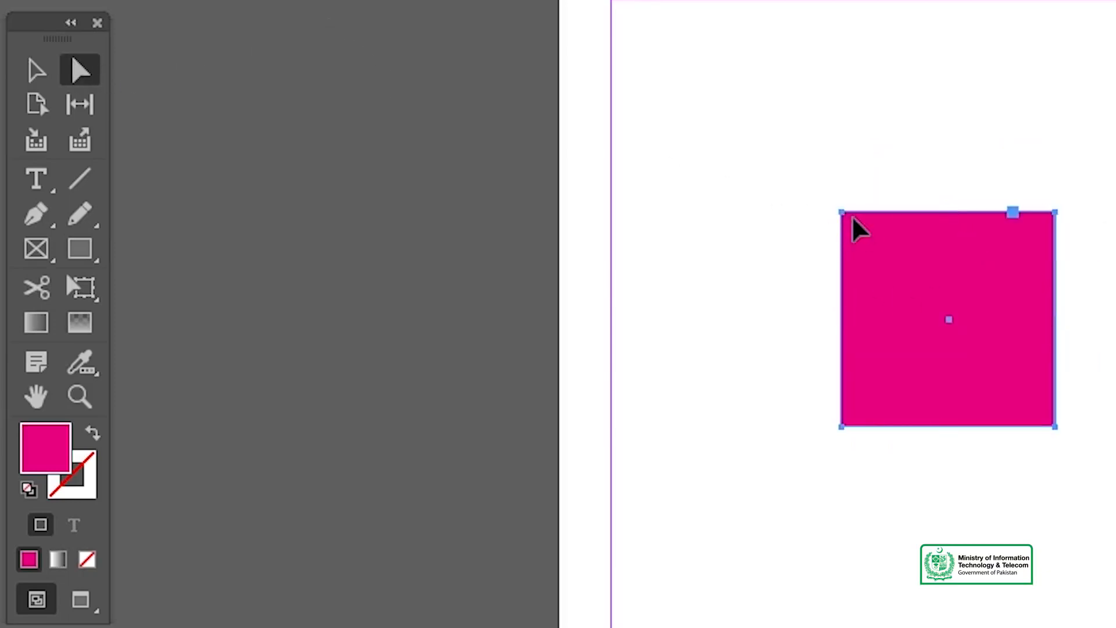
pyautogui.moveTo(866, 237); pyautogui.dragTo(880, 168)
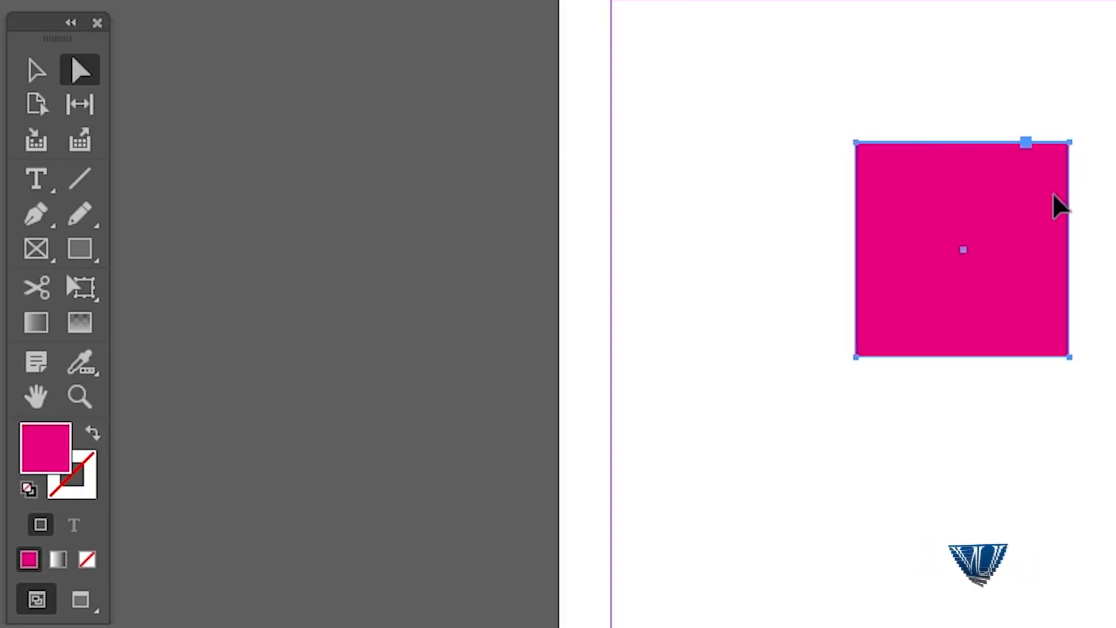
# - Try reshaping the magenta square by moving only its upper-right corner point with the Direct Selection tool, and undo the change
pyautogui.hotkey('ctrl', 'space')
pyautogui.keyDown('ctrl'); pyautogui.click(1011, 246); pyautogui.keyUp('ctrl')
pyautogui.hotkey('ctrl', 'space')
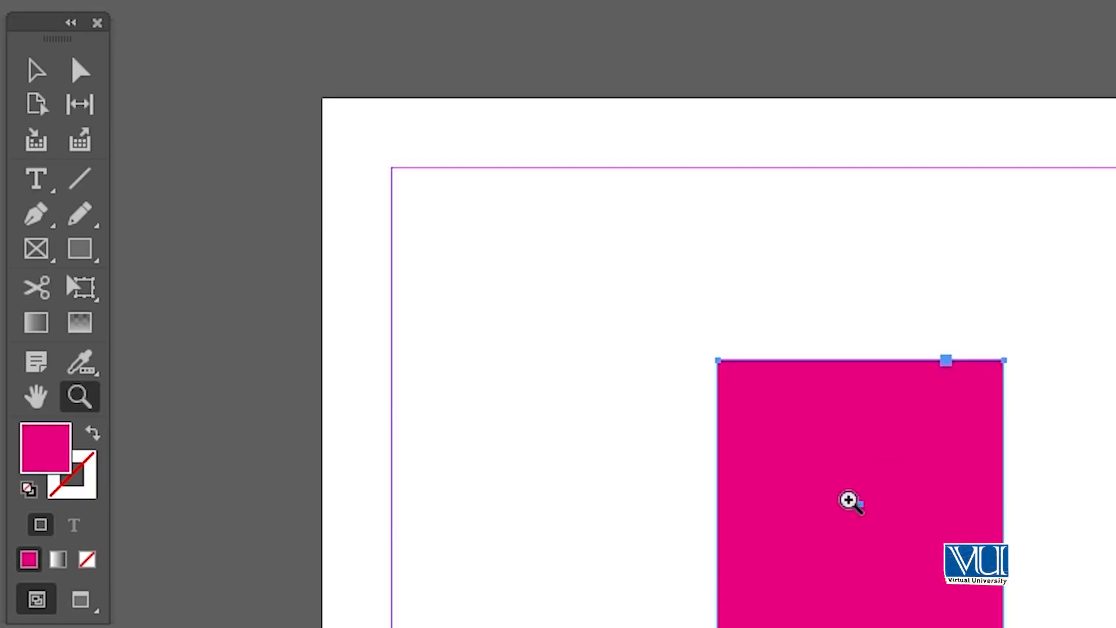
pyautogui.keyDown('ctrl'); pyautogui.click(849, 501); pyautogui.keyUp('ctrl')
pyautogui.keyDown('ctrl'); pyautogui.click(929, 525); pyautogui.keyUp('ctrl')
pyautogui.press('v')
pyautogui.press('space')
pyautogui.moveTo(1000, 510); pyautogui.dragTo(901, 287)
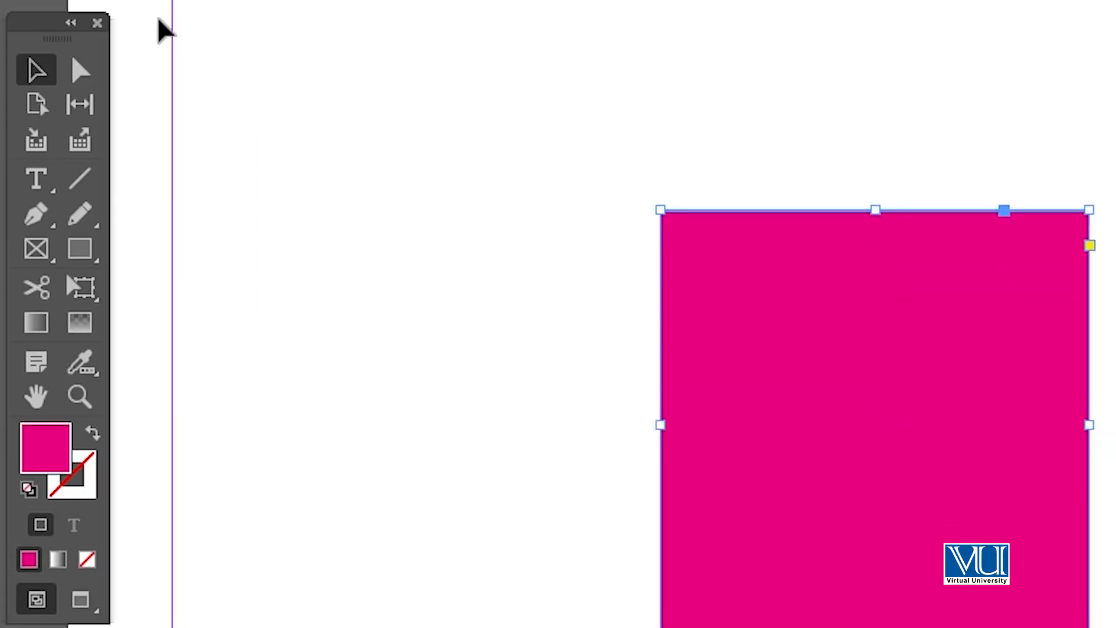
pyautogui.click(394, 67)
pyautogui.click(81, 71)
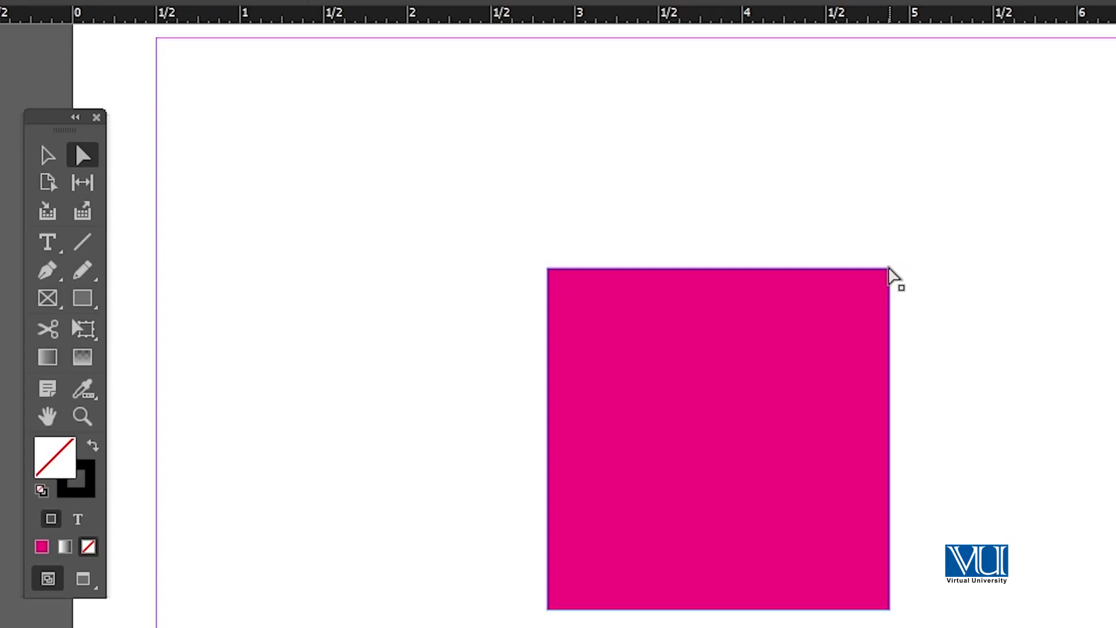
pyautogui.moveTo(887, 270); pyautogui.dragTo(1115, 349)
pyautogui.hotkey('ctrl', 'z')
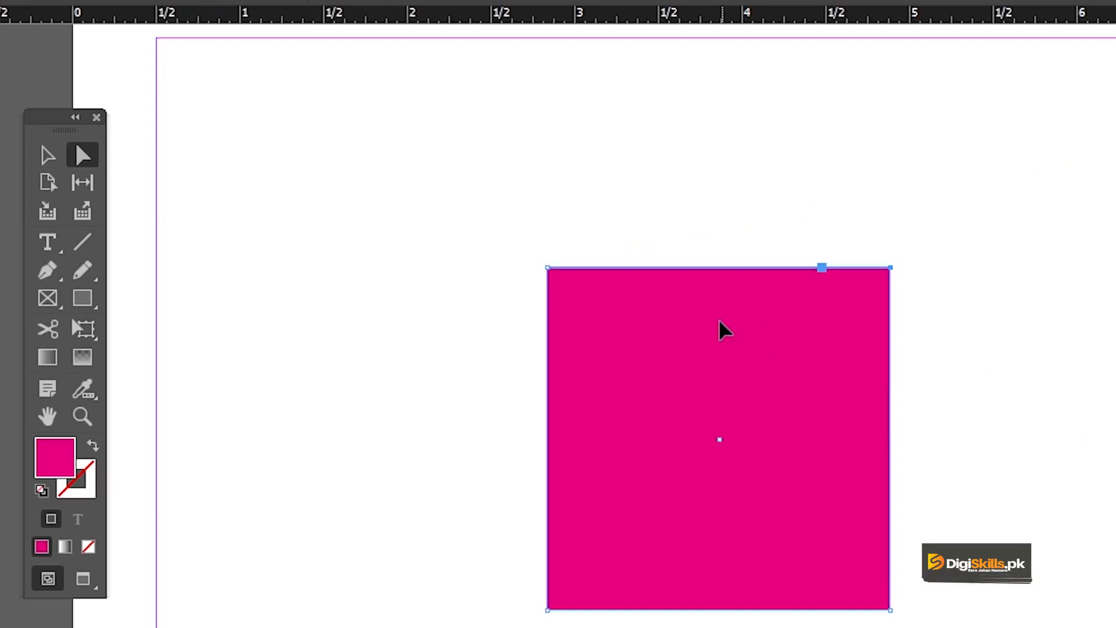
# - Select the whole magenta square with the Selection tool and delete it from the page
pyautogui.moveTo(725, 330); pyautogui.dragTo(830, 314)
pyautogui.press('v')
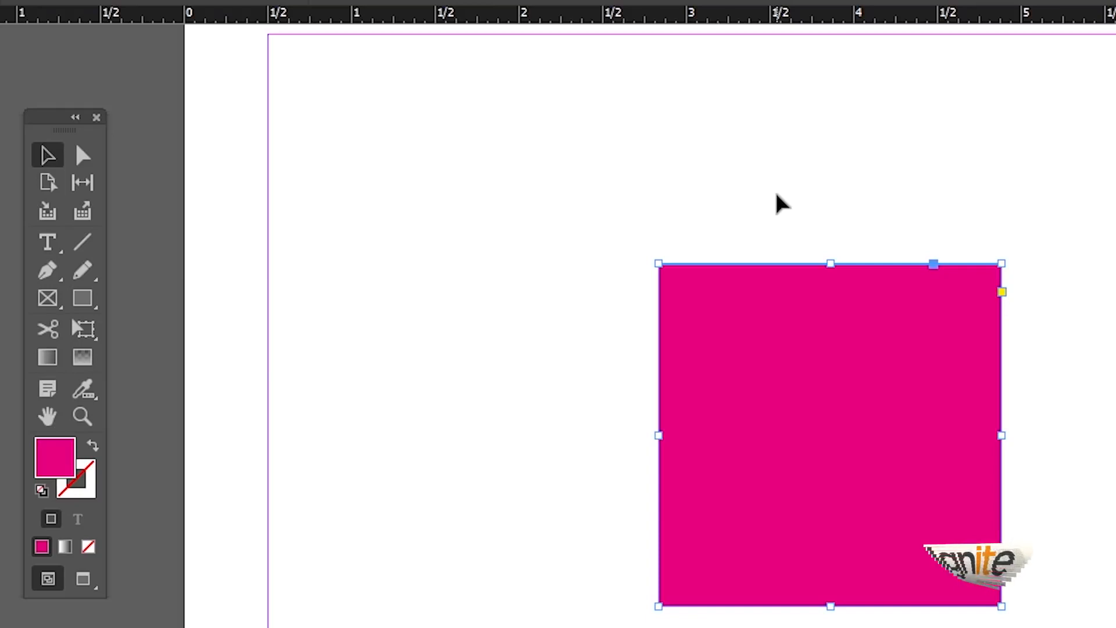
pyautogui.click(777, 196)
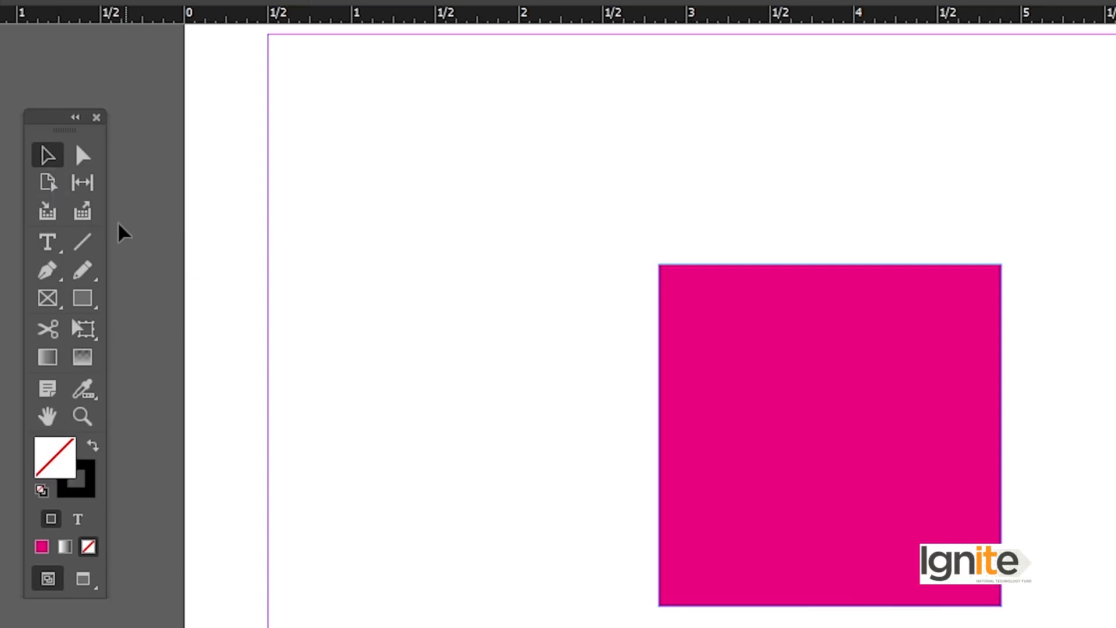
pyautogui.click(48, 218)
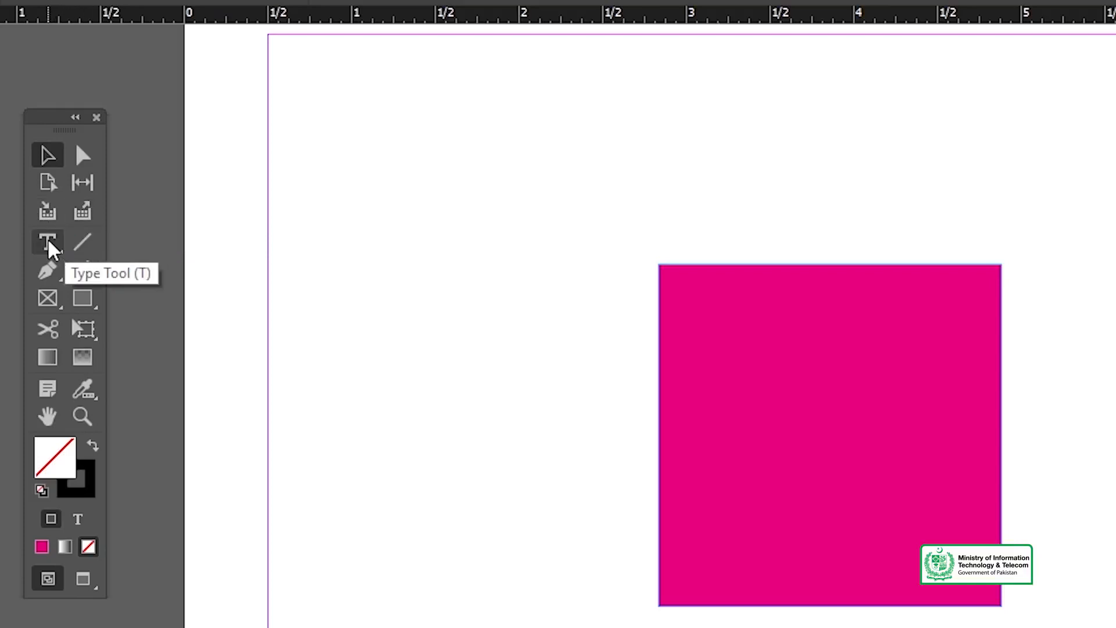
pyautogui.click(700, 304)
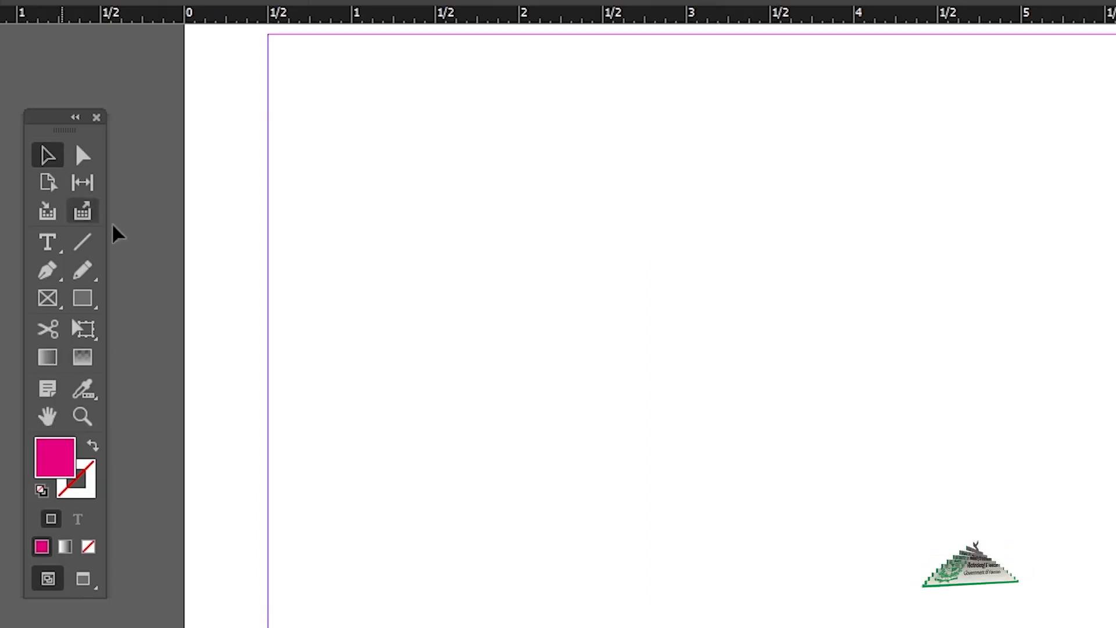
# - Restore the default fill and stroke, and create a text frame about 3.5 by 1.1 in containing "avdasvsdvsvsdvsd"
pyautogui.click(48, 243)
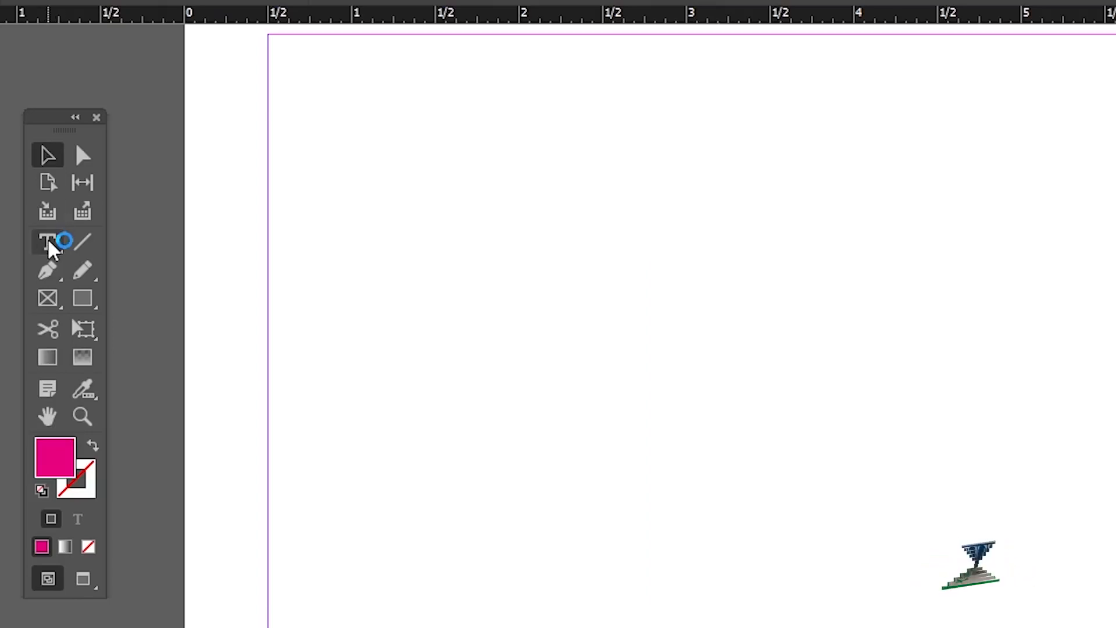
pyautogui.moveTo(48, 244); pyautogui.dragTo(119, 273)
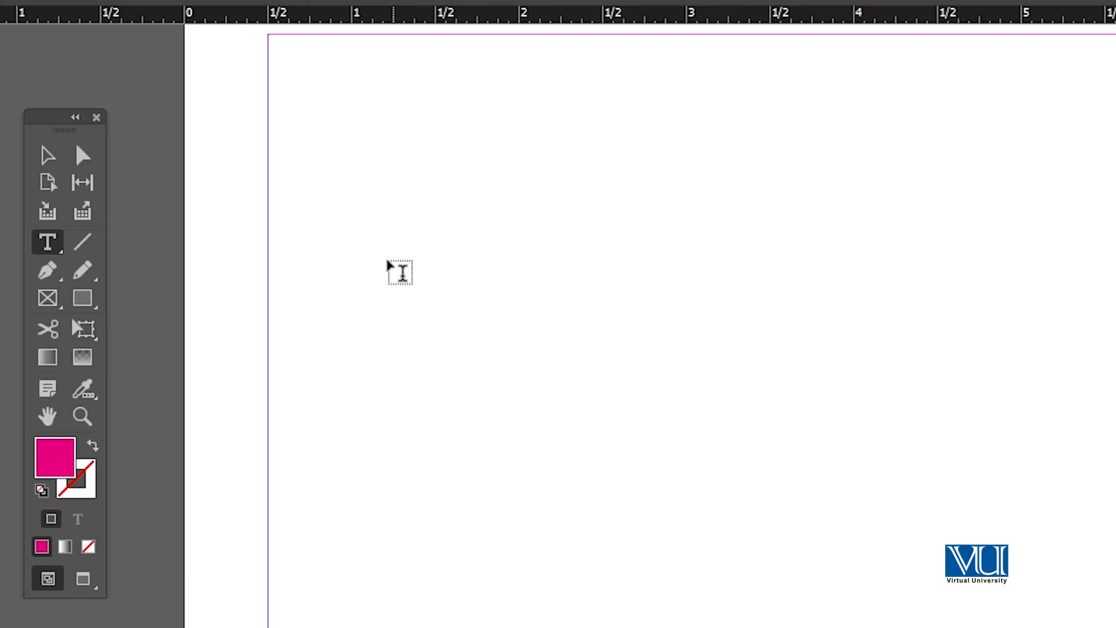
pyautogui.press('d')
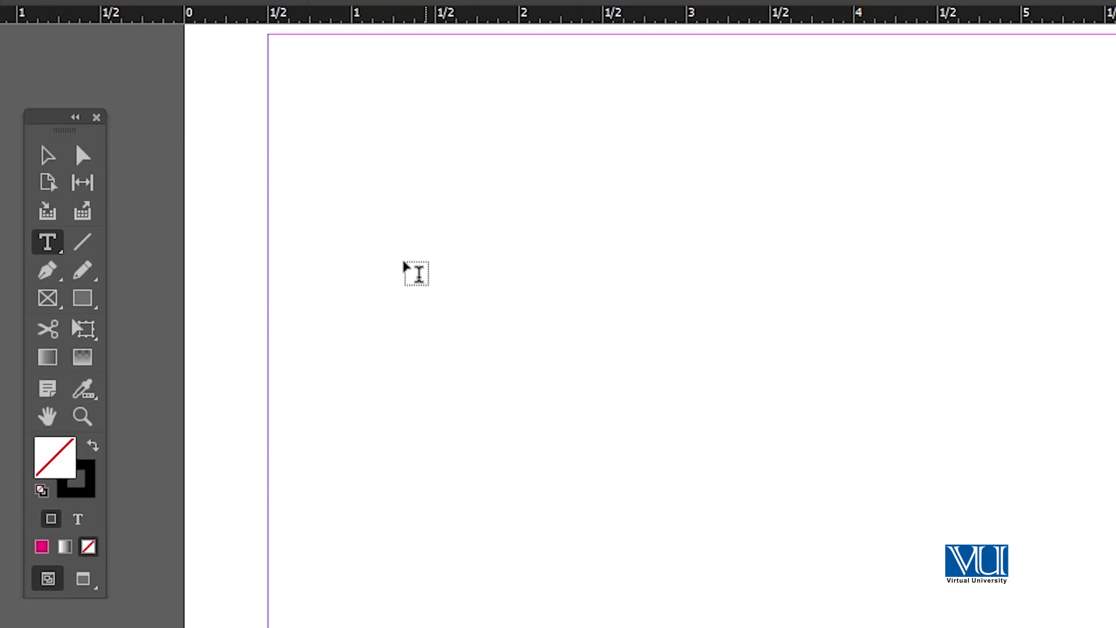
pyautogui.moveTo(366, 233); pyautogui.dragTo(949, 421)
pyautogui.write('avdasvsdvsvsdvsd')
pyautogui.click(47, 155)
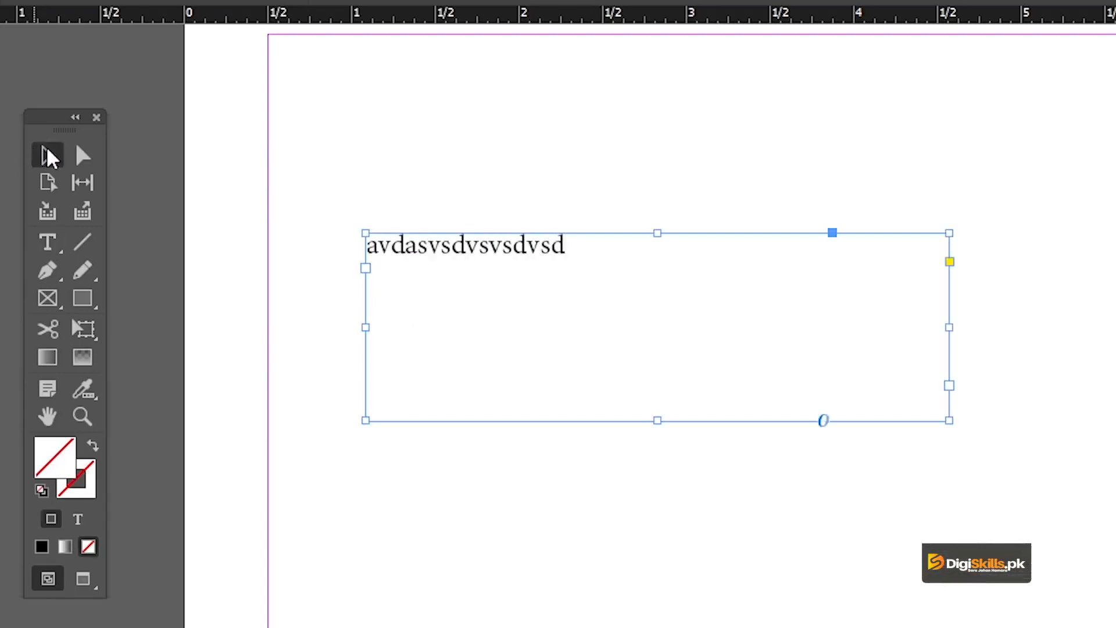
# - Select the text frame and delete it
pyautogui.click(491, 221)
pyautogui.click(501, 242)
pyautogui.press('Delete')
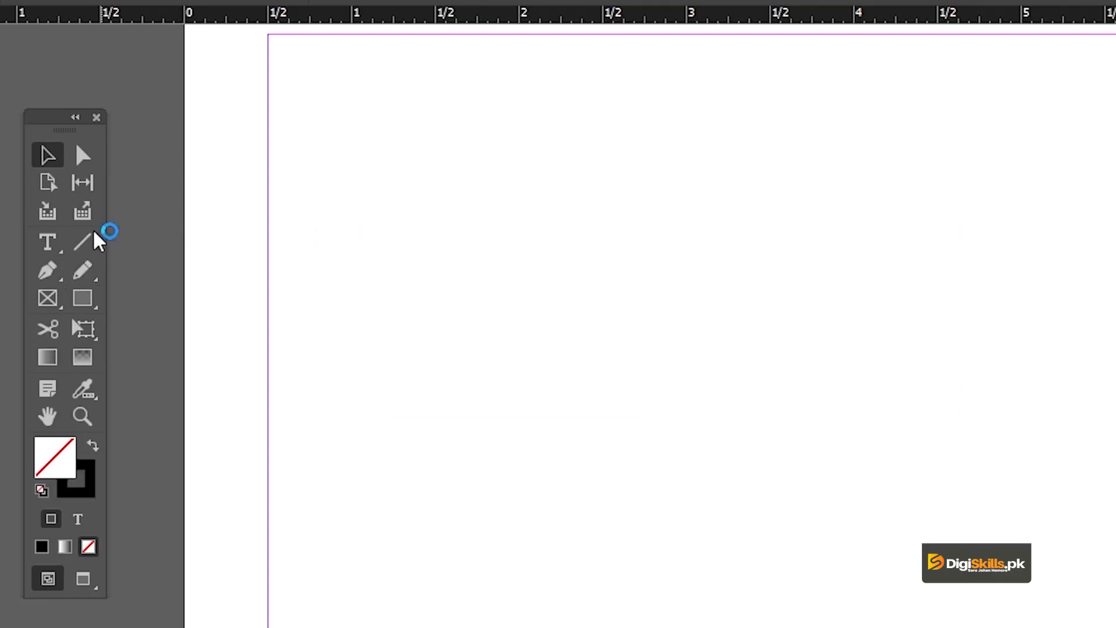
# - Draw a curved three-point path across the upper page with the Pen tool, and remove it
pyautogui.click(49, 272)
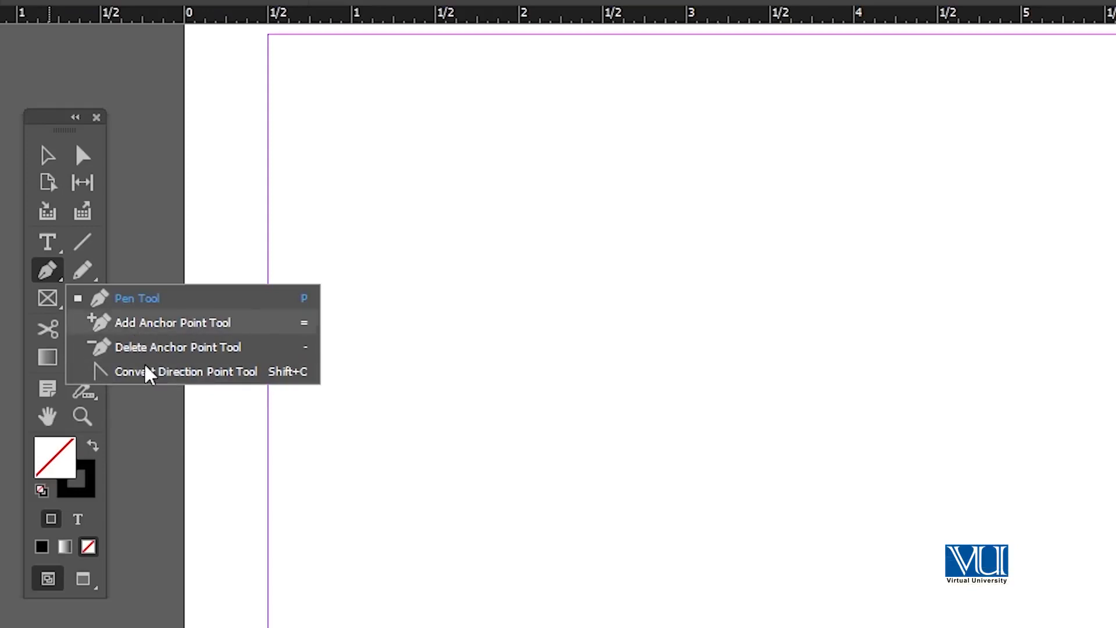
pyautogui.click(114, 301)
pyautogui.click(461, 344)
pyautogui.moveTo(655, 336)
pyautogui.mouseDown()
pyautogui.moveTo(772, 232)
pyautogui.moveTo(786, 206)
pyautogui.mouseUp()
pyautogui.moveTo(867, 234); pyautogui.dragTo(981, 327)
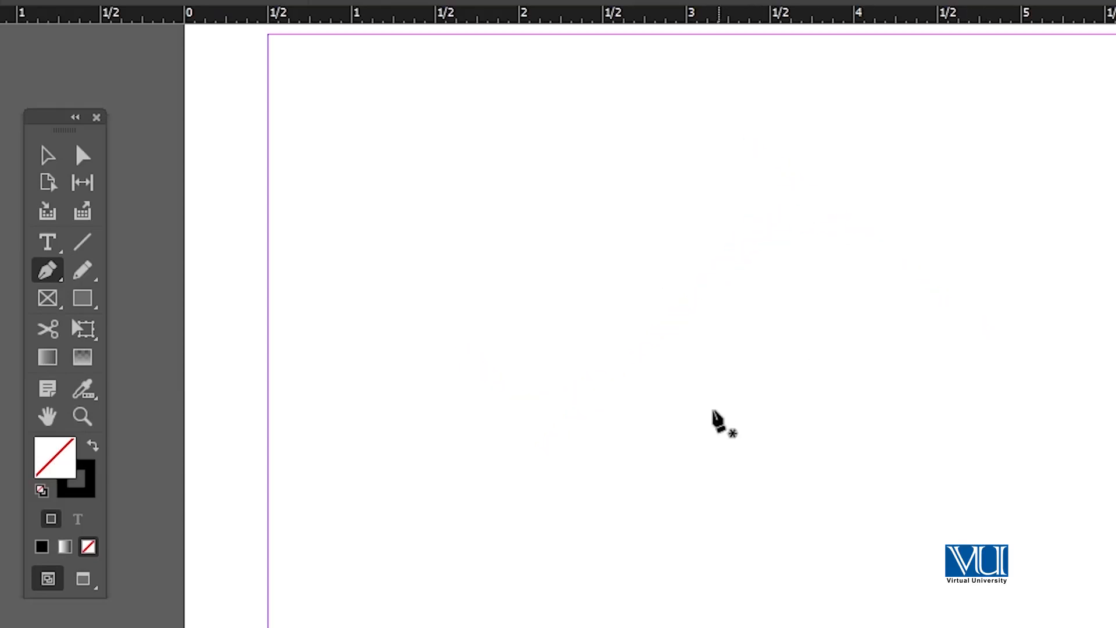
# - Draw a rectangular placeholder frame about 2.2 by 1.7 in with the Rectangle Frame tool, and delete it
pyautogui.click(44, 300)
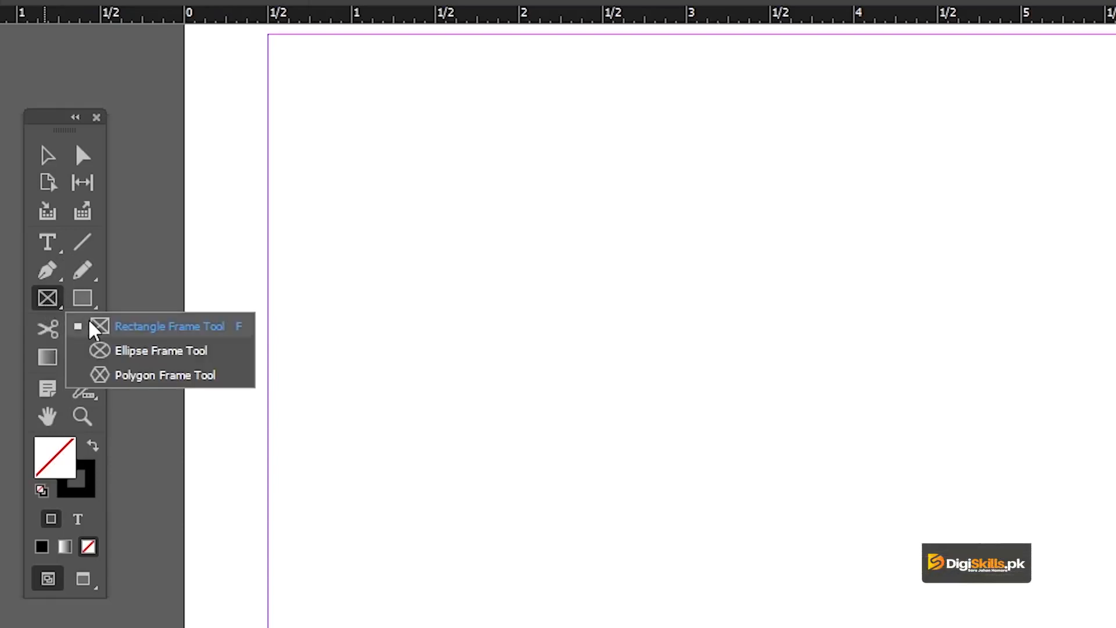
pyautogui.click(83, 327)
pyautogui.moveTo(490, 303); pyautogui.dragTo(871, 587)
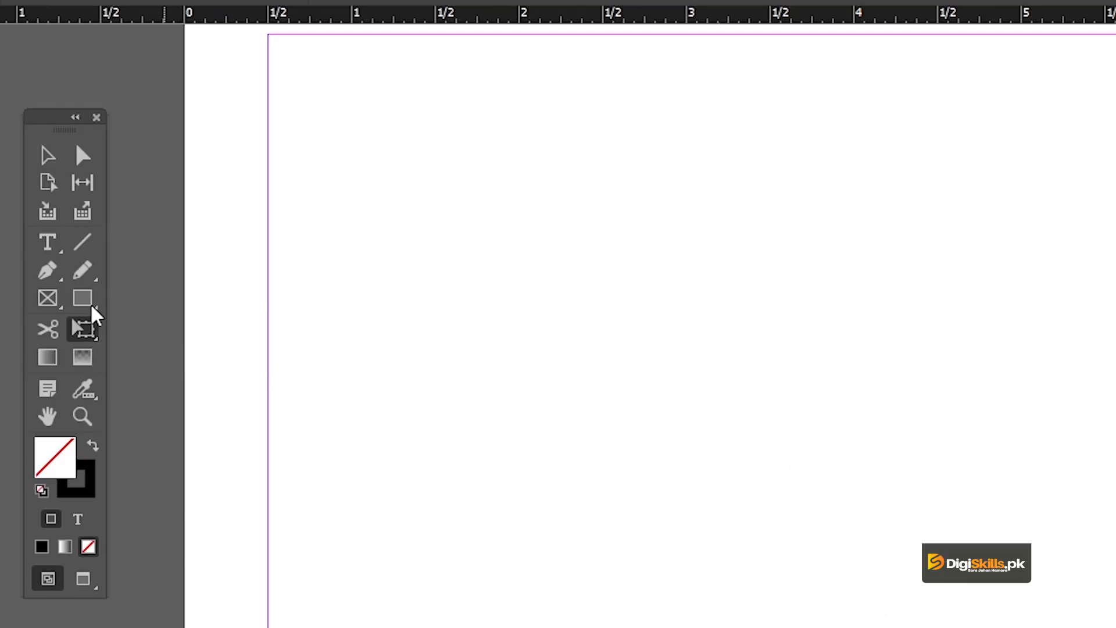
pyautogui.click(48, 300)
pyautogui.moveTo(369, 306); pyautogui.dragTo(732, 587)
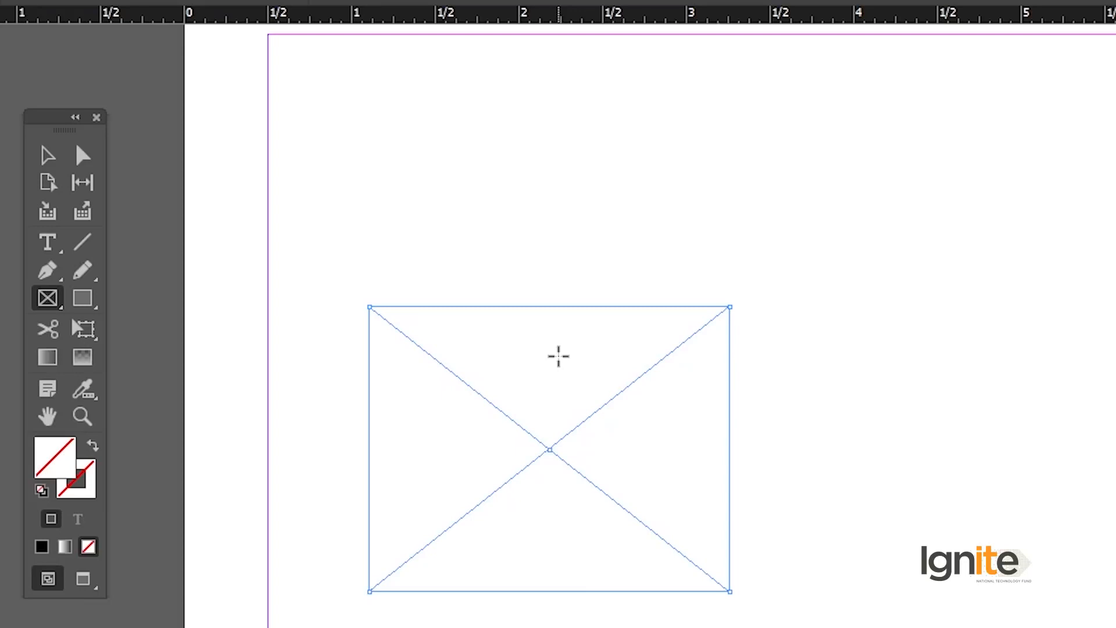
pyautogui.press('Delete')
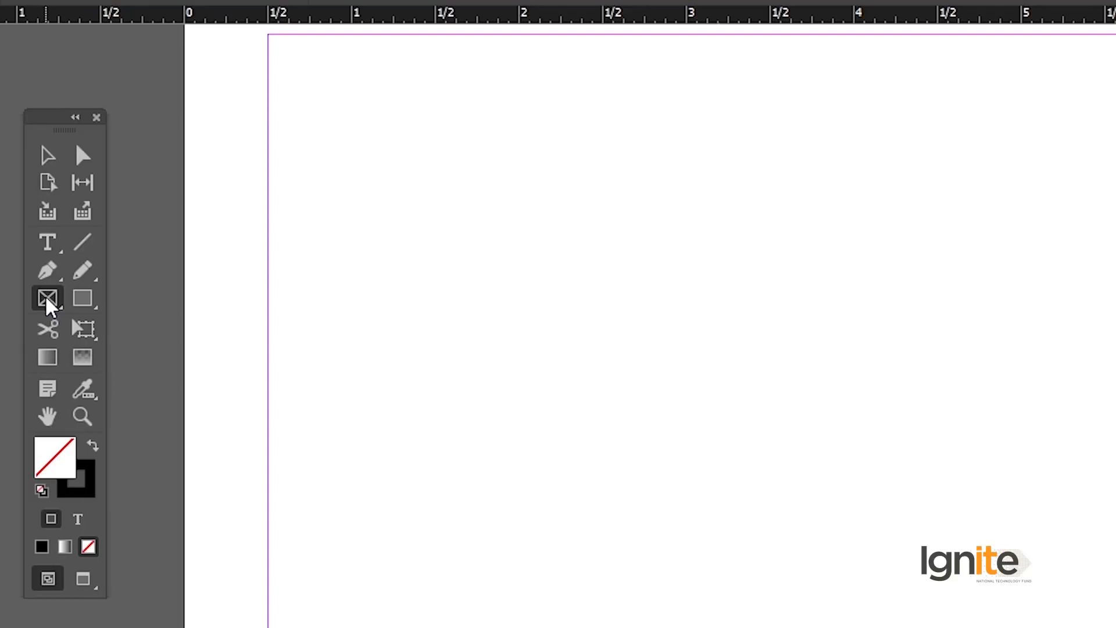
pyautogui.click(45, 296)
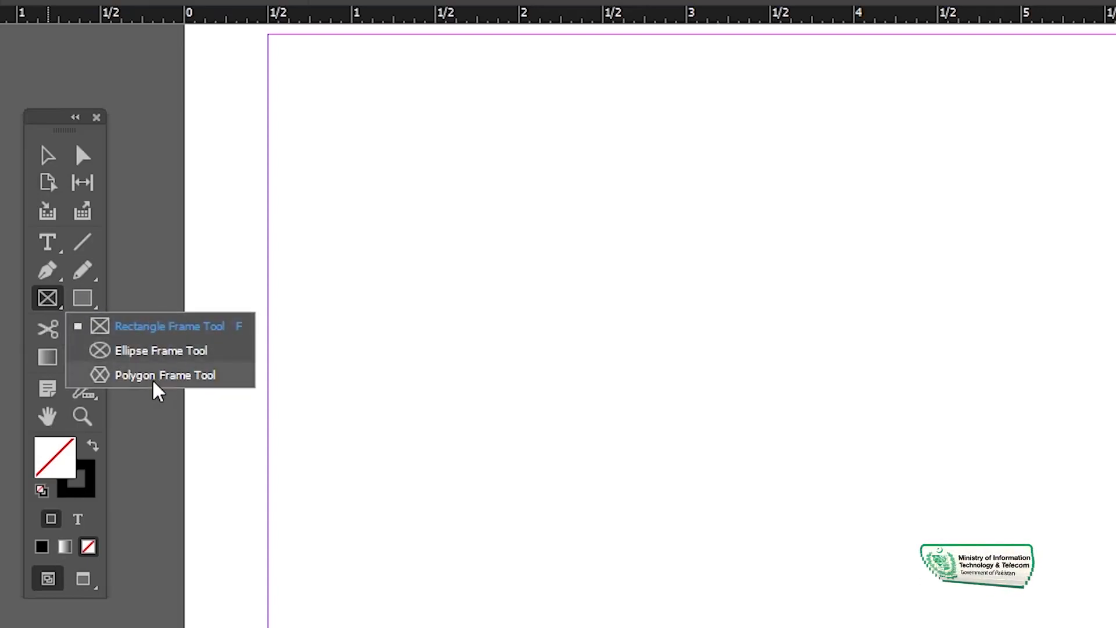
pyautogui.click(149, 350)
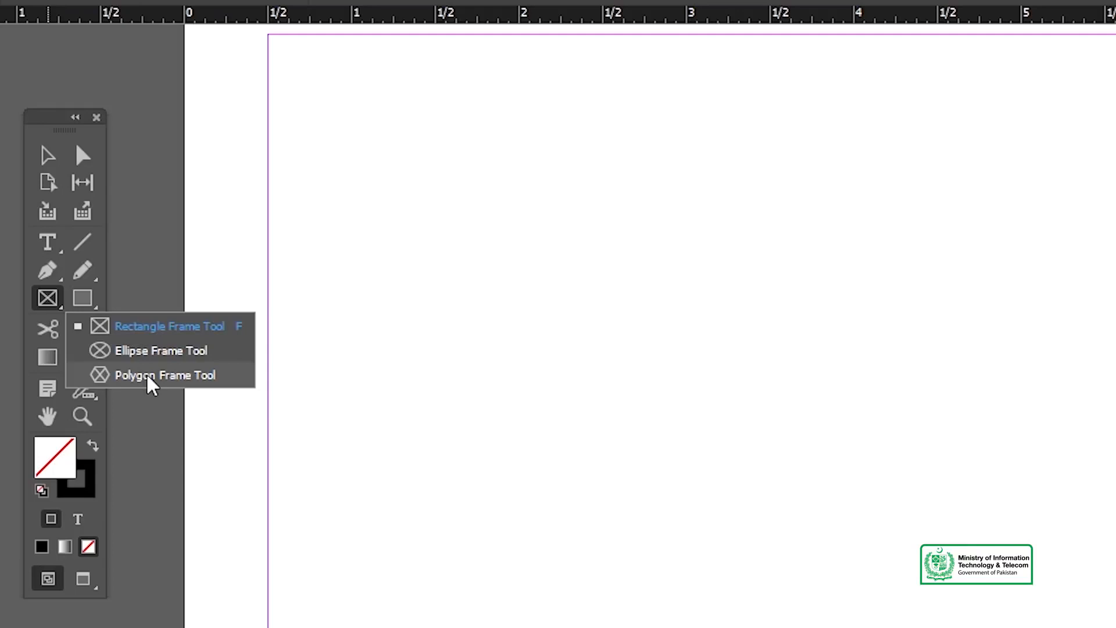
pyautogui.click(46, 299)
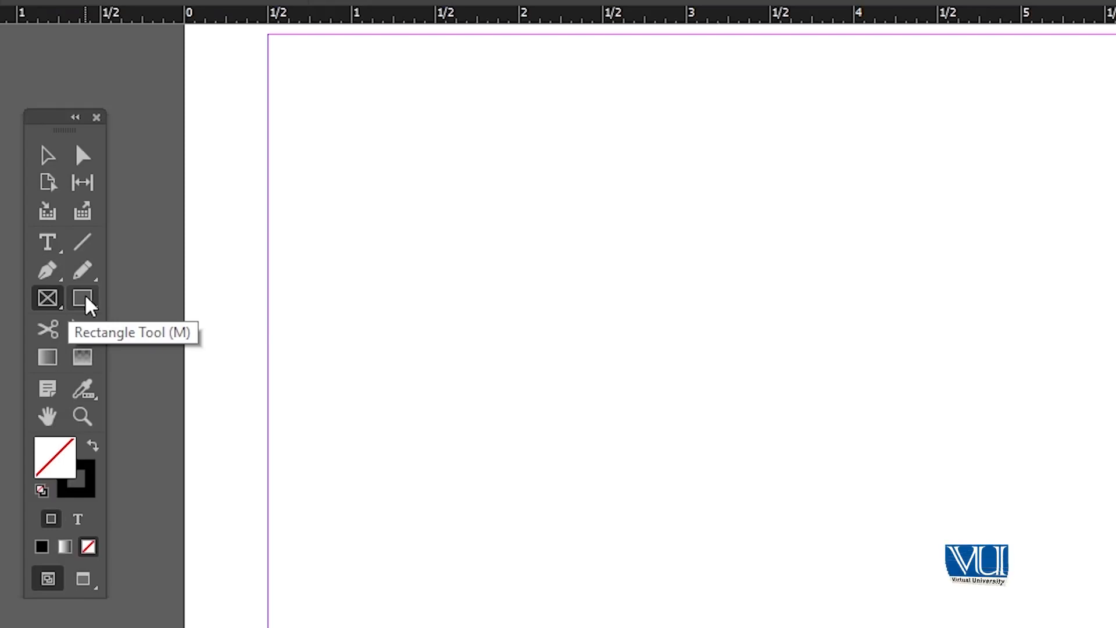
# - Draw a rectangle about 1.3 by 1.1 in and an ellipse about 0.8 by 0.4 in to its upper left
pyautogui.moveTo(85, 297); pyautogui.dragTo(150, 326)
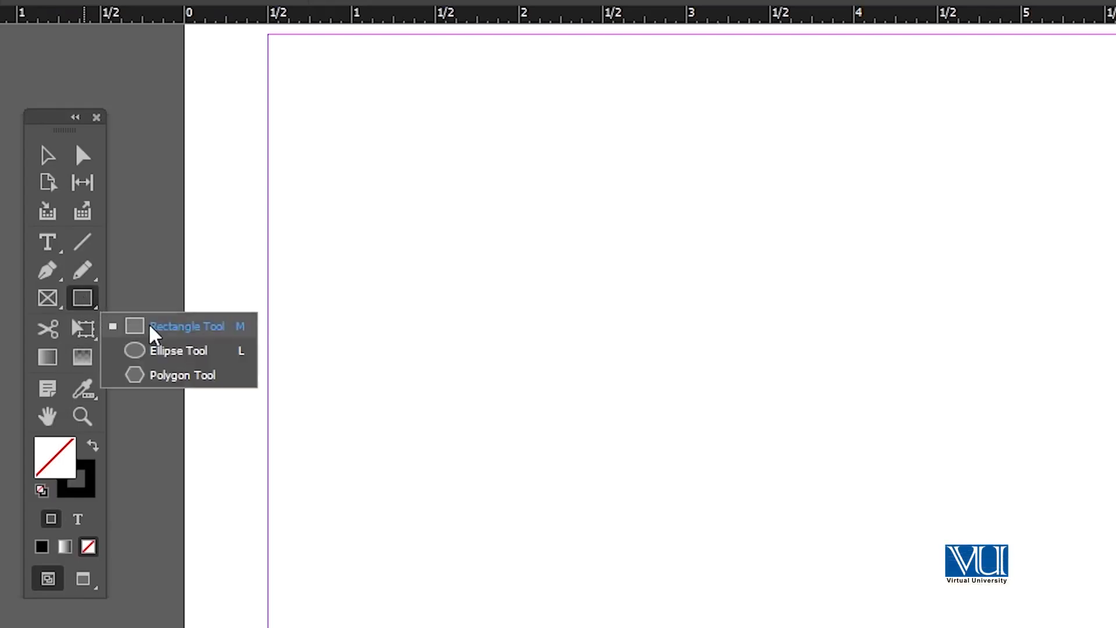
pyautogui.click(186, 330)
pyautogui.moveTo(483, 312); pyautogui.dragTo(703, 490)
pyautogui.moveTo(90, 296); pyautogui.dragTo(152, 353)
pyautogui.moveTo(303, 245); pyautogui.dragTo(442, 313)
pyautogui.moveTo(81, 310); pyautogui.dragTo(198, 296)
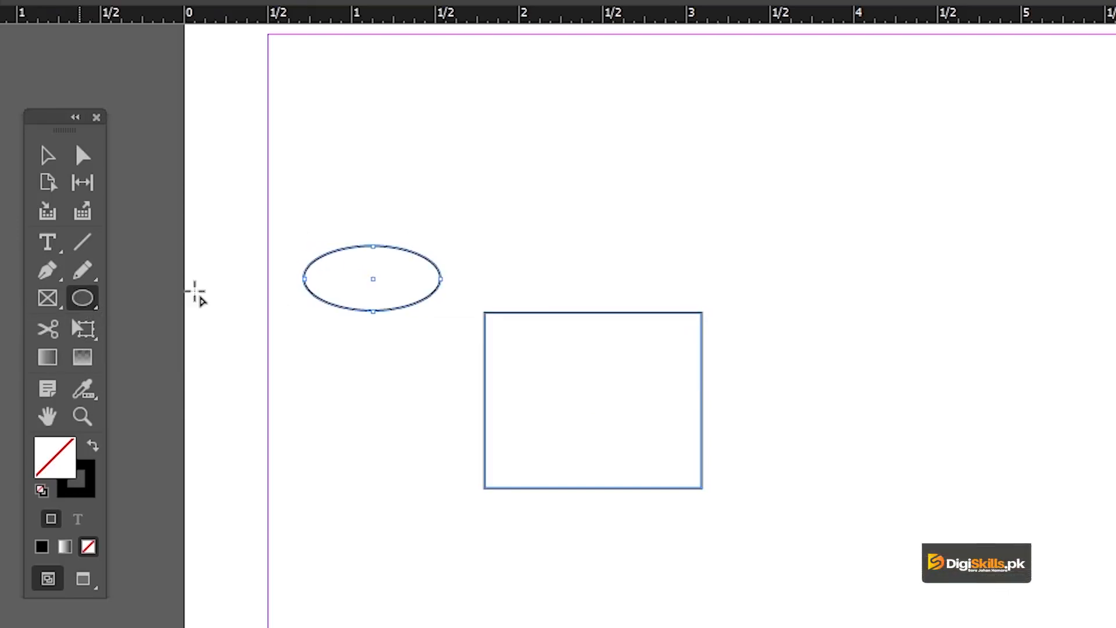
# - Select the ellipse and the rectangle together and delete them
pyautogui.press('v')
pyautogui.moveTo(349, 172); pyautogui.dragTo(657, 443)
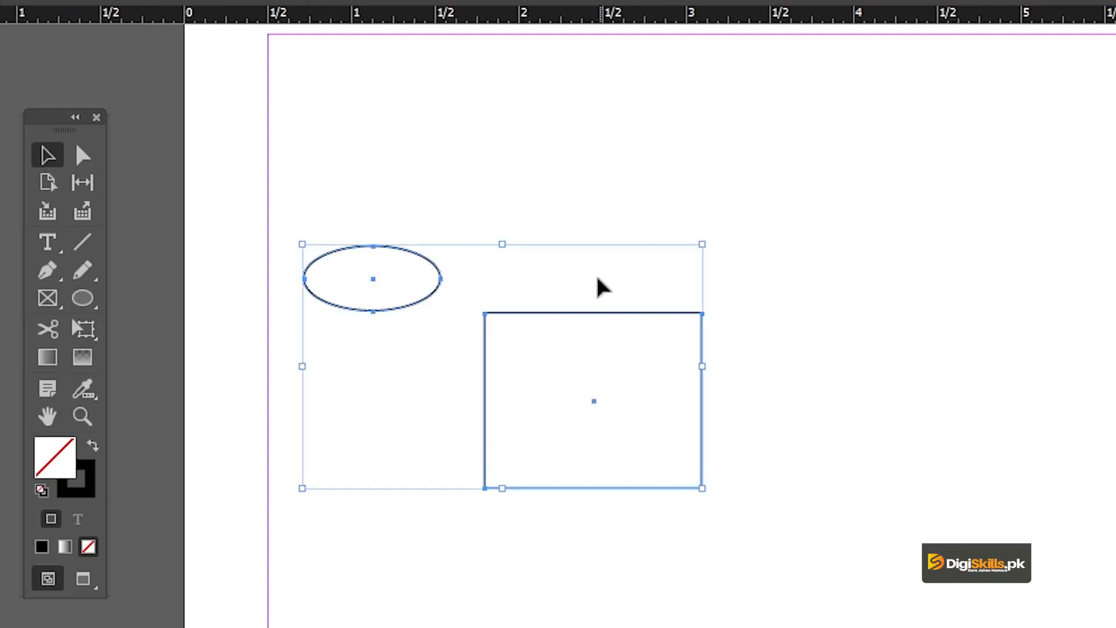
pyautogui.press('Delete')
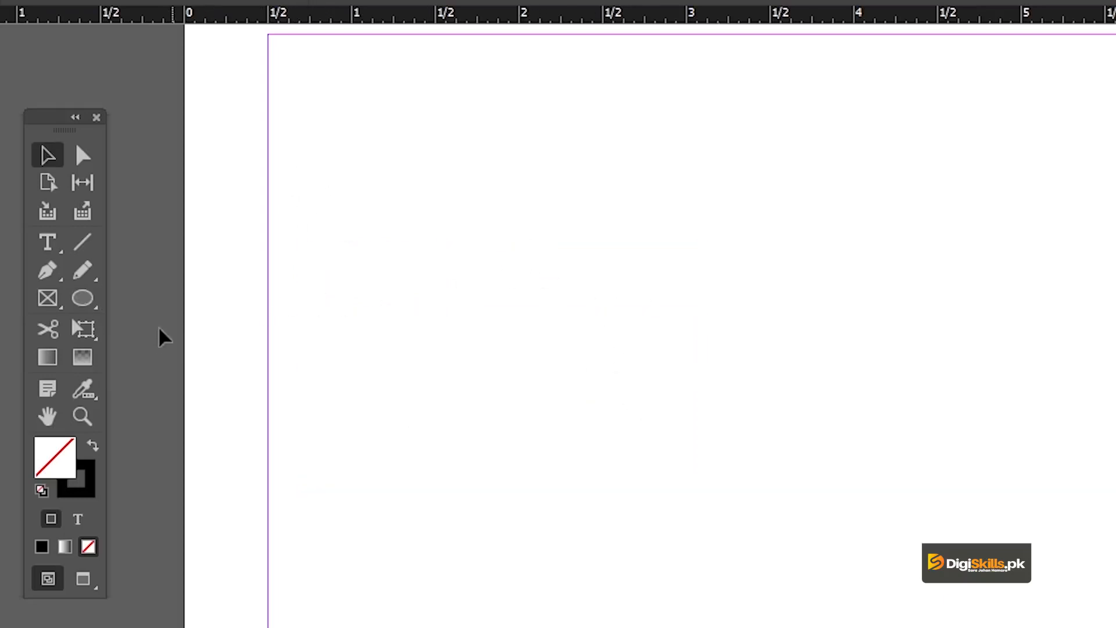
pyautogui.click(80, 306)
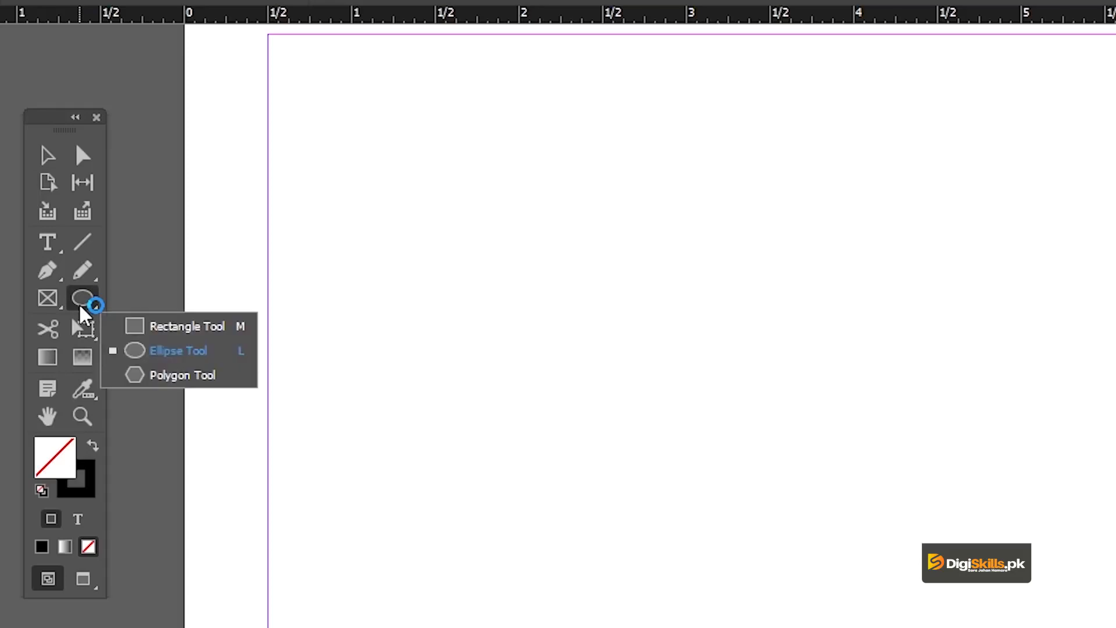
pyautogui.click(150, 324)
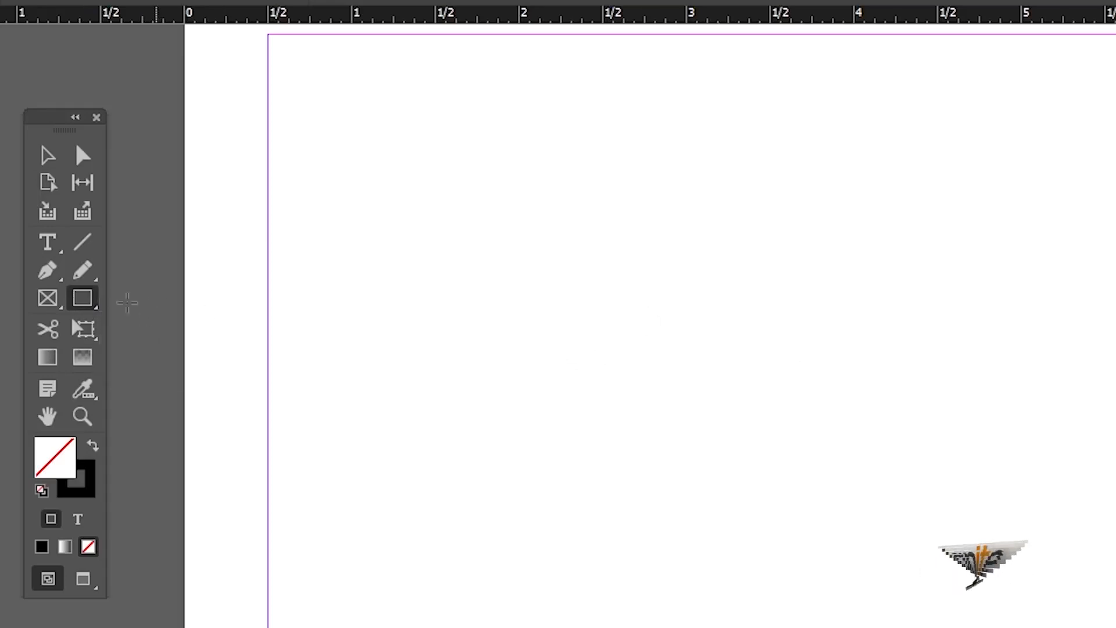
pyautogui.click(48, 331)
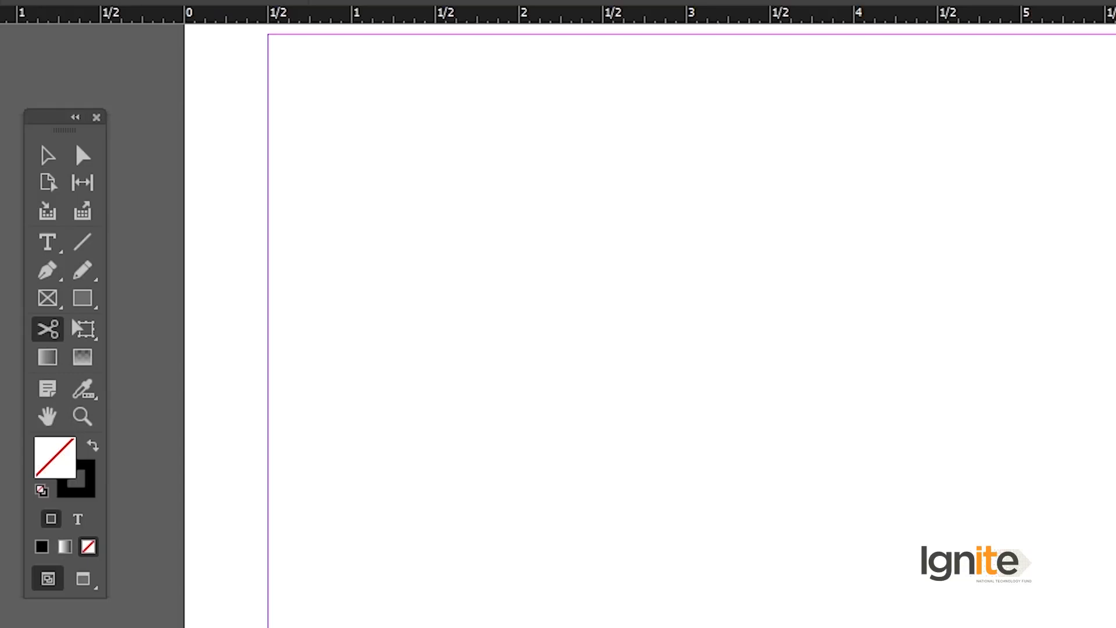
# - Cut the magenta square's outline at its upper-left, upper-right and lower-right corners with the Scissors tool, and undo the cuts
pyautogui.click(49, 155)
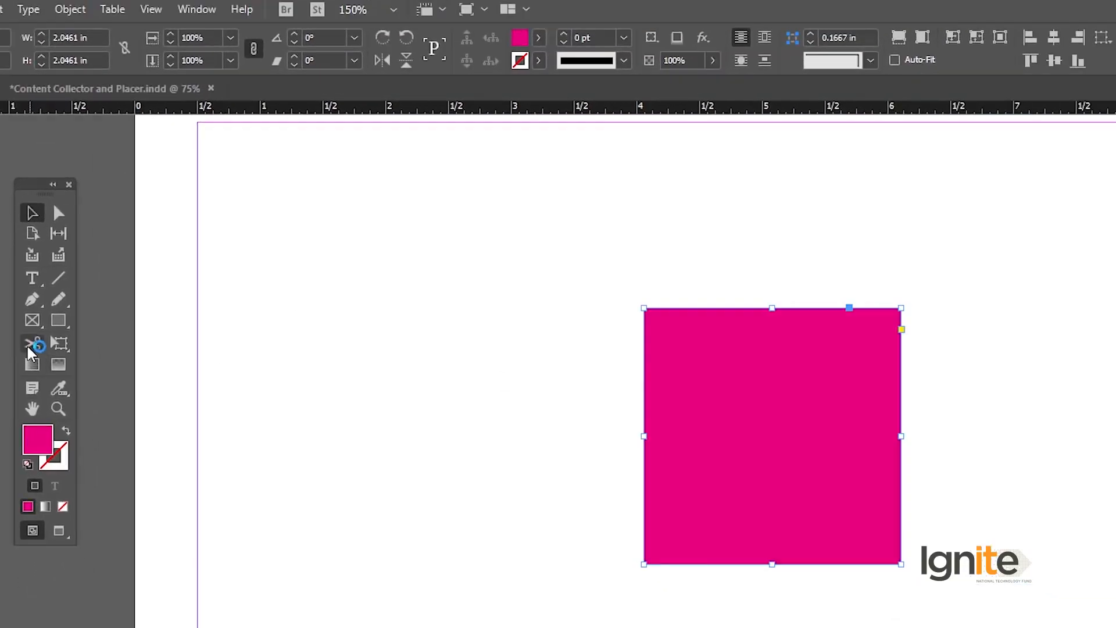
pyautogui.click(44, 332)
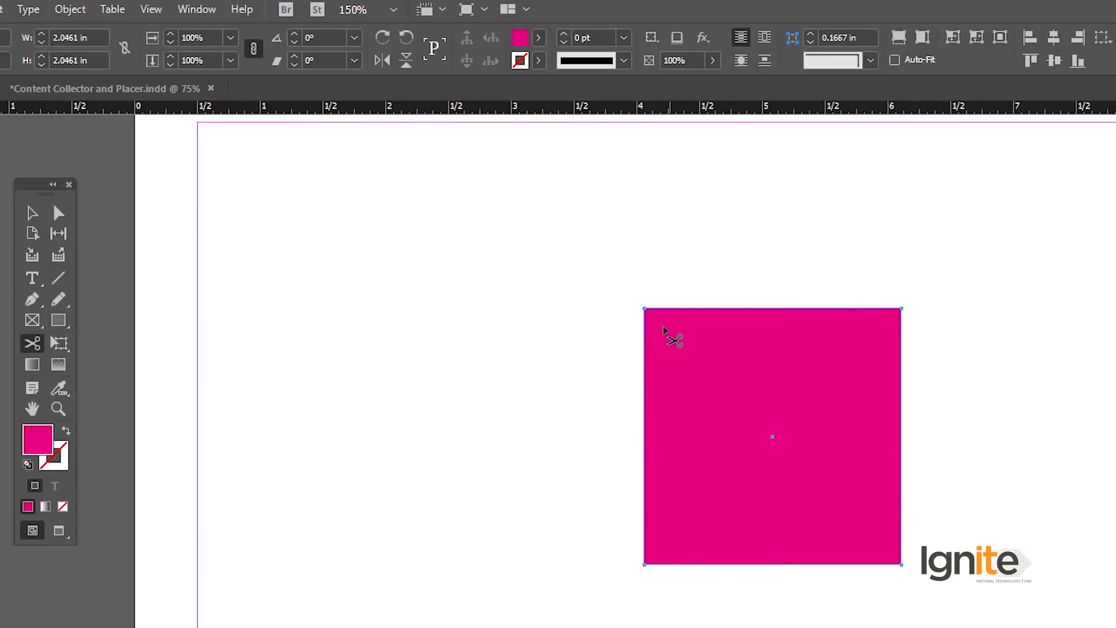
pyautogui.moveTo(642, 308); pyautogui.dragTo(684, 332)
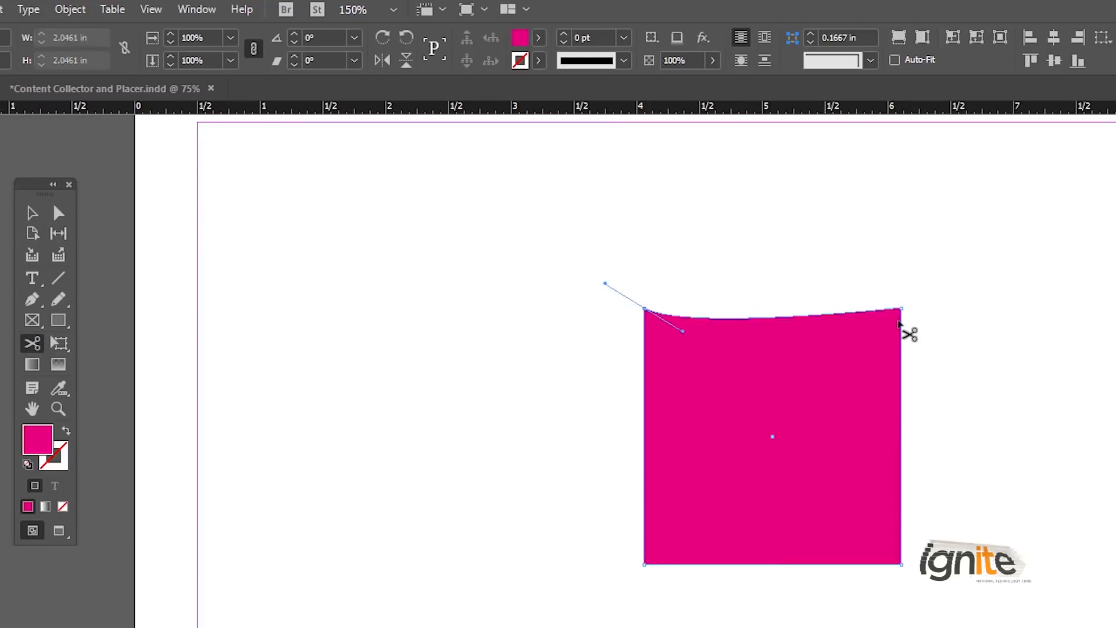
pyautogui.click(902, 309)
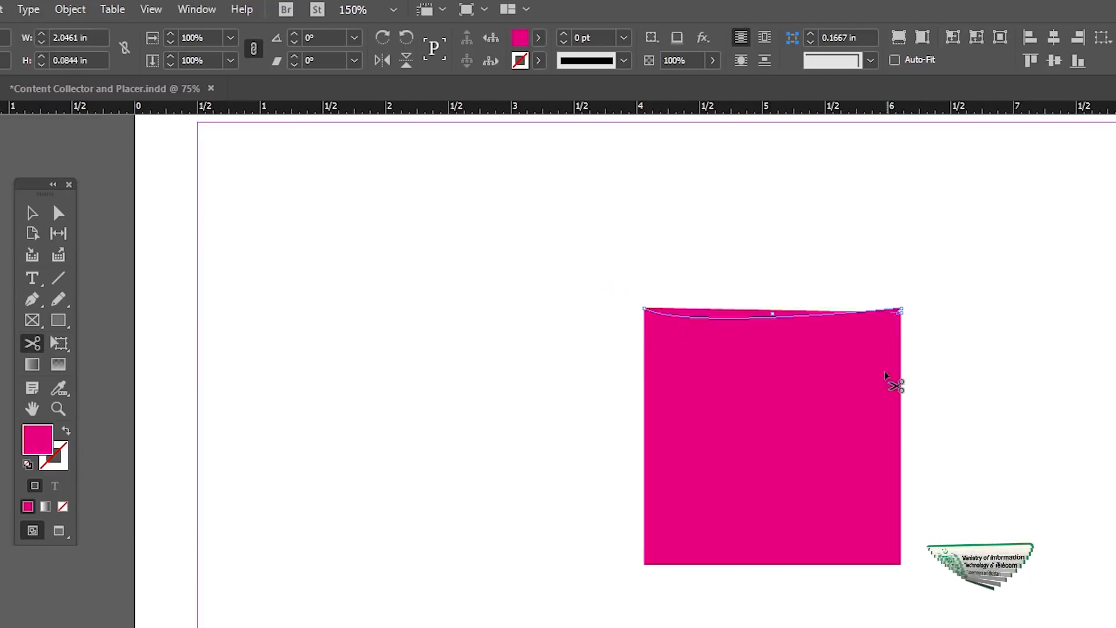
pyautogui.click(901, 561)
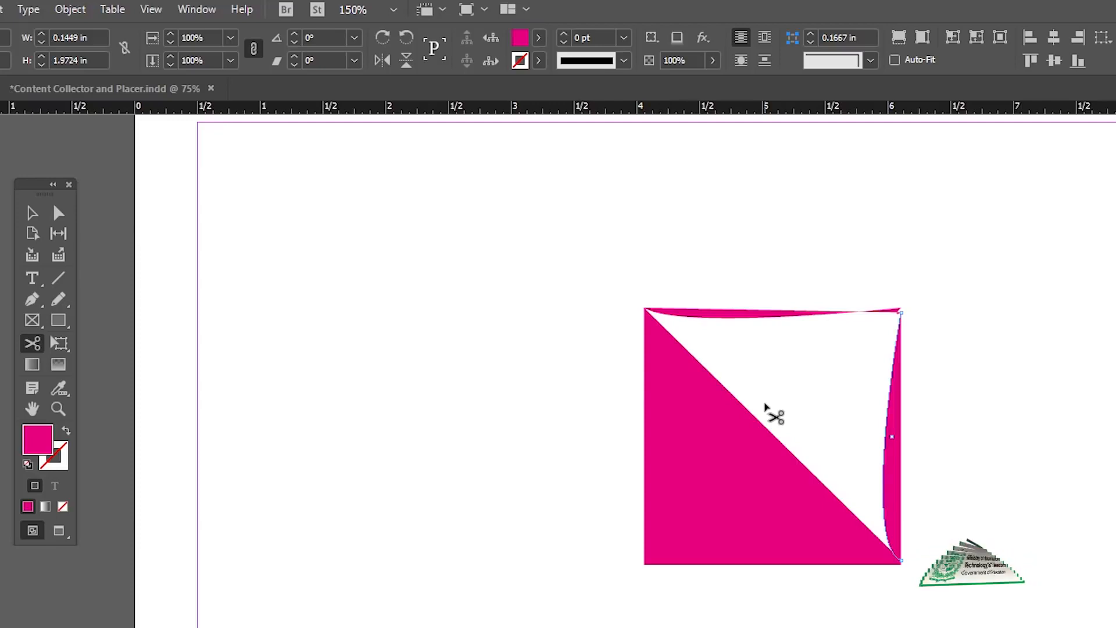
pyautogui.hotkey('ctrl', 'z')
pyautogui.hotkey('ctrl', 'z')
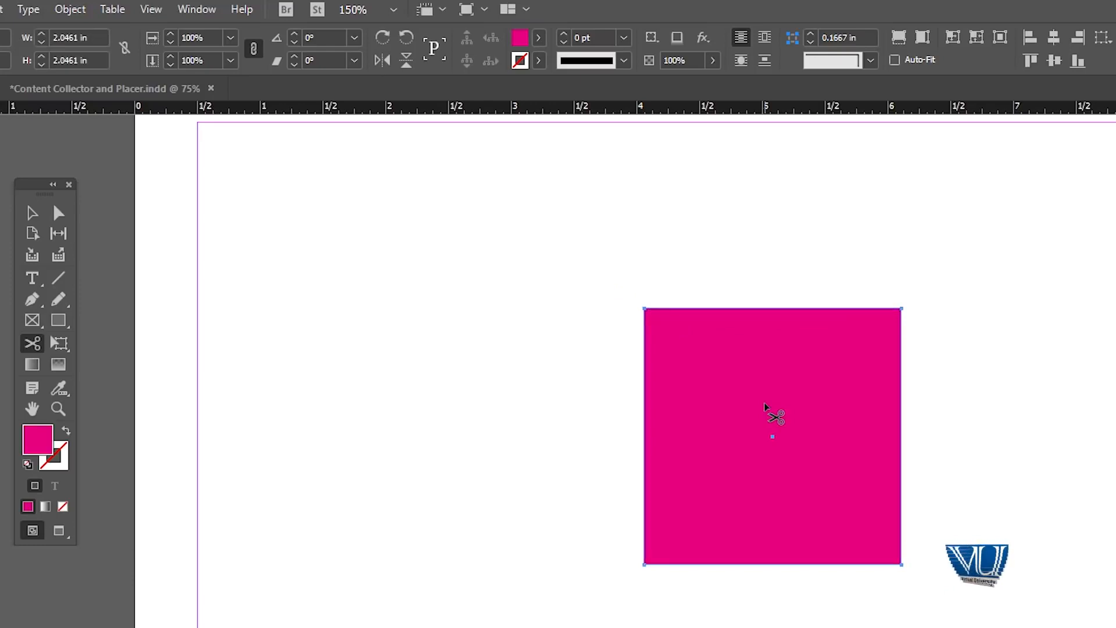
# - Move the magenta square about 0.6 in left and 0.3 in up with the Free Transform tool
pyautogui.click(58, 346)
pyautogui.moveTo(691, 347); pyautogui.dragTo(611, 307)
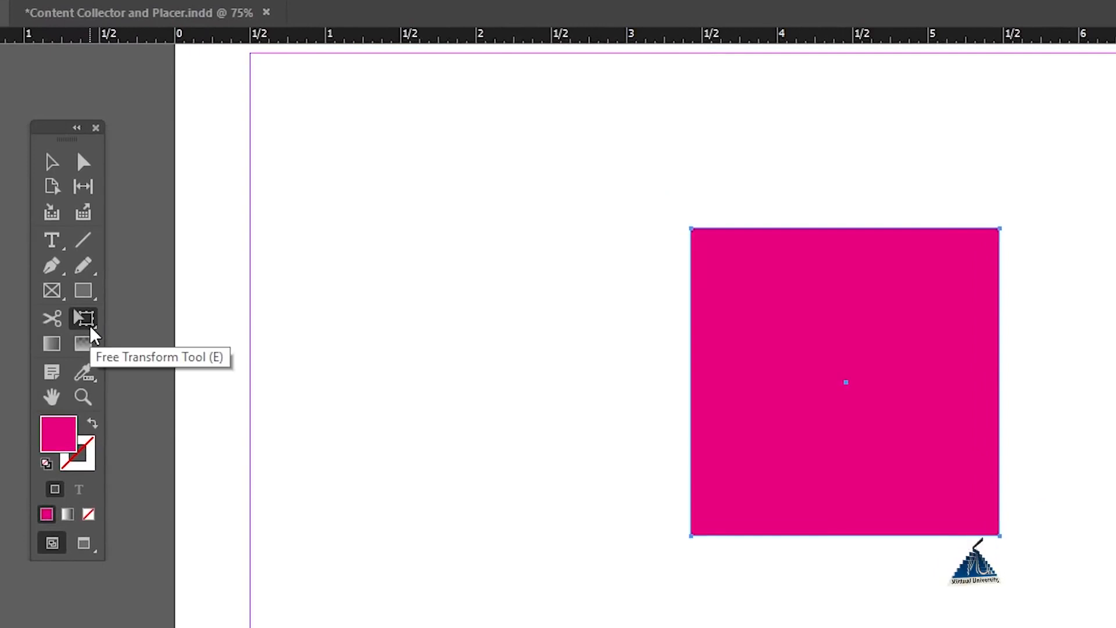
# - Rotate the magenta square about 12° counterclockwise around its upper-left corner with the Rotate tool, and undo the rotation
pyautogui.click(90, 325)
pyautogui.click(186, 365)
pyautogui.click(691, 228)
pyautogui.moveTo(991, 227); pyautogui.dragTo(926, 178)
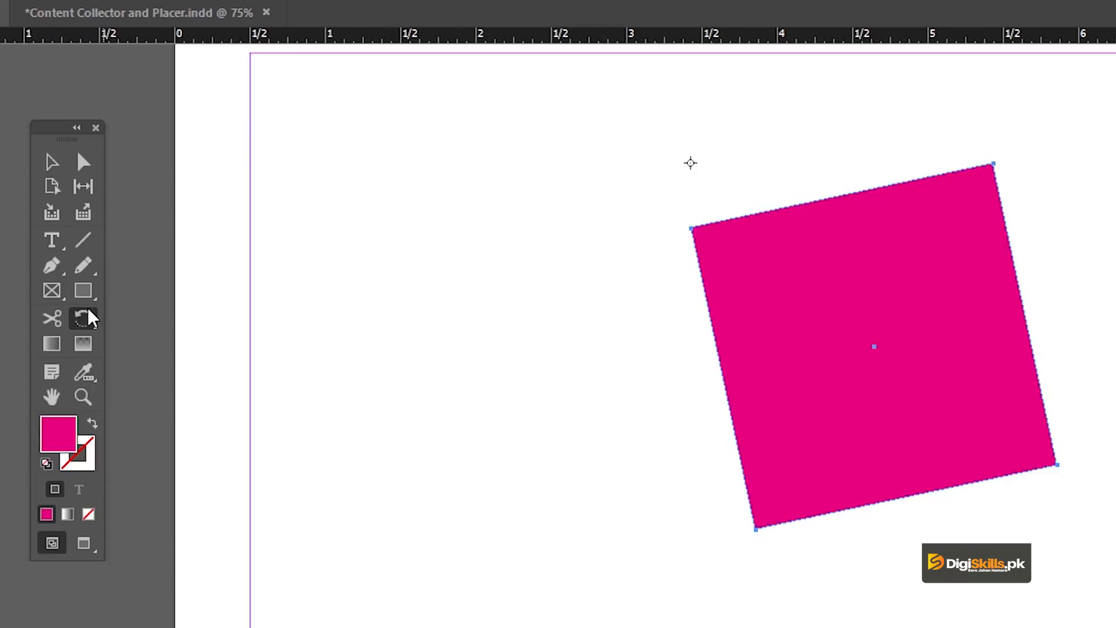
pyautogui.click(76, 319)
pyautogui.click(76, 318)
pyautogui.moveTo(75, 318); pyautogui.dragTo(154, 390)
pyautogui.hotkey('ctrl', 'z')
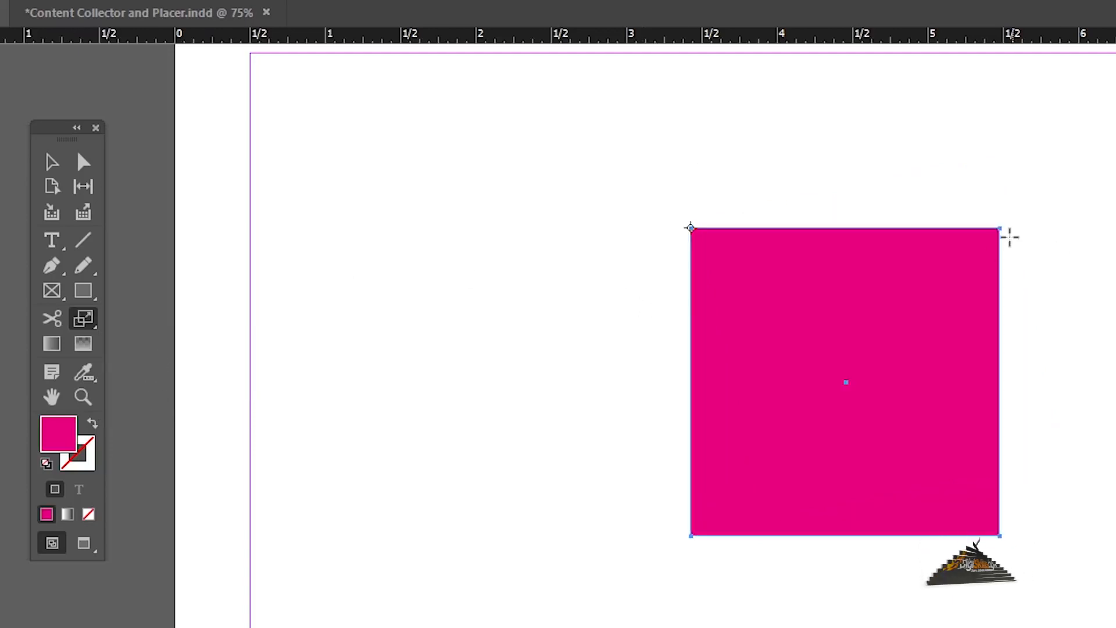
# - Stretch the magenta square horizontally and vertically from its upper-left corner with the Scale tool, undoing each change
pyautogui.moveTo(1012, 230); pyautogui.dragTo(1115, 229)
pyautogui.hotkey('ctrl', 'z')
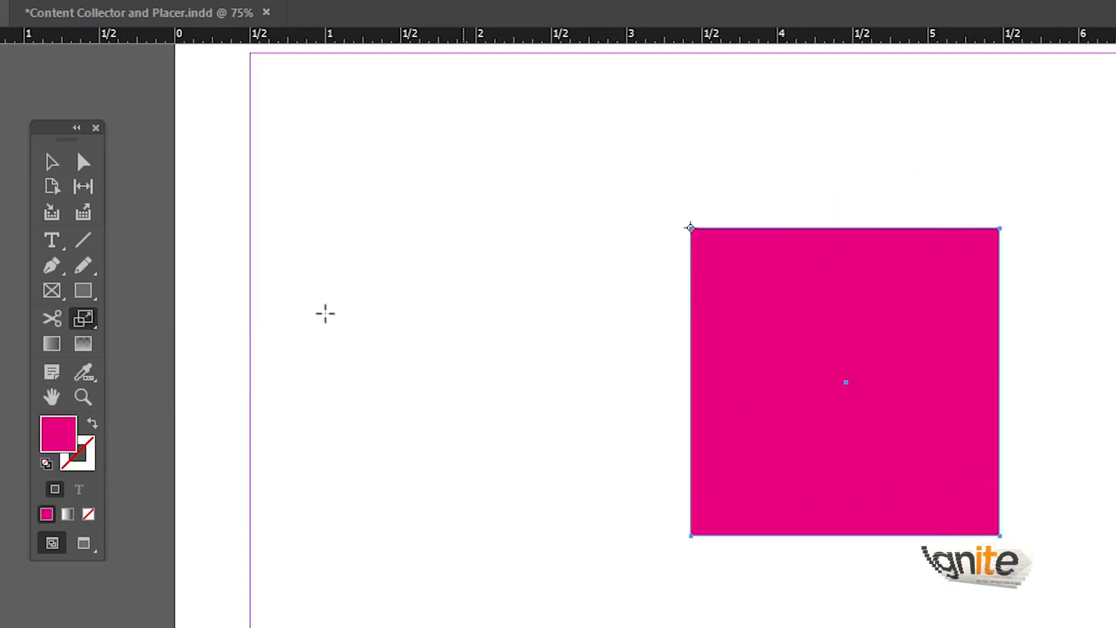
pyautogui.moveTo(695, 251); pyautogui.dragTo(698, 163)
pyautogui.hotkey('ctrl', 'z')
pyautogui.moveTo(81, 321); pyautogui.dragTo(152, 411)
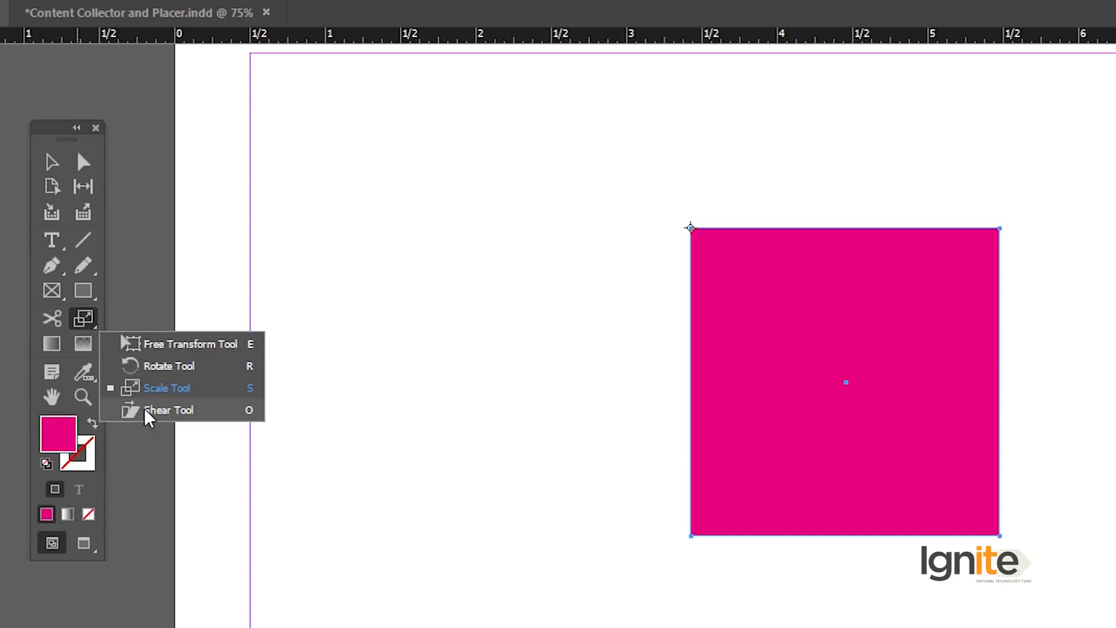
pyautogui.click(83, 319)
# - Select the magenta square, apply a horizontal white-to-black gradient across it, and undo the gradient
pyautogui.click(51, 162)
pyautogui.click(490, 225)
pyautogui.click(767, 278)
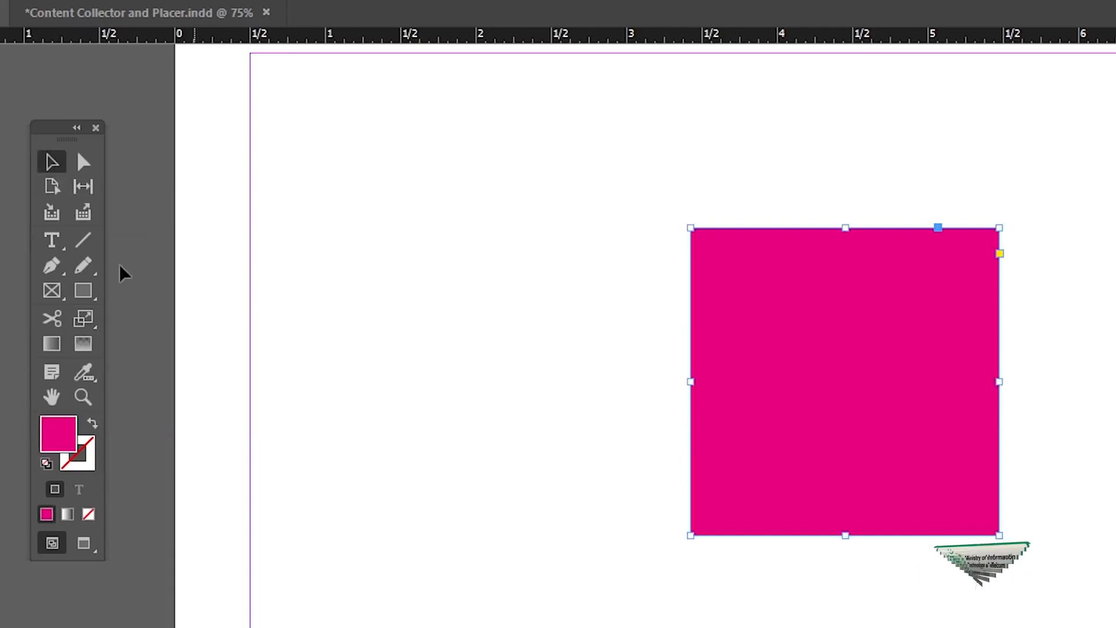
pyautogui.click(51, 344)
pyautogui.moveTo(703, 385); pyautogui.dragTo(1000, 382)
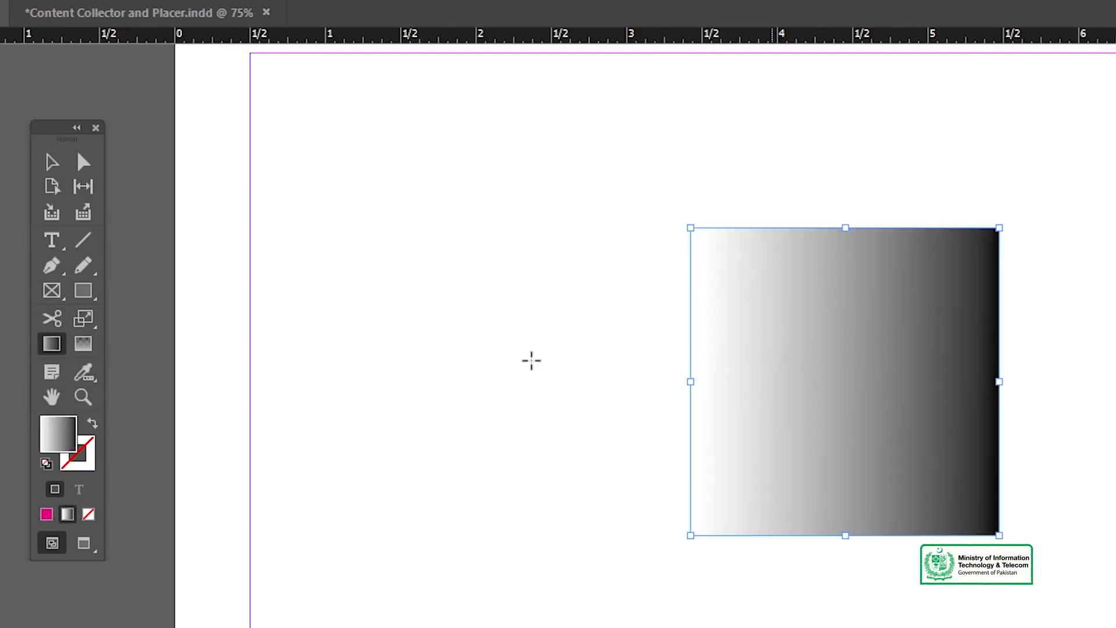
pyautogui.hotkey('ctrl', 'z')
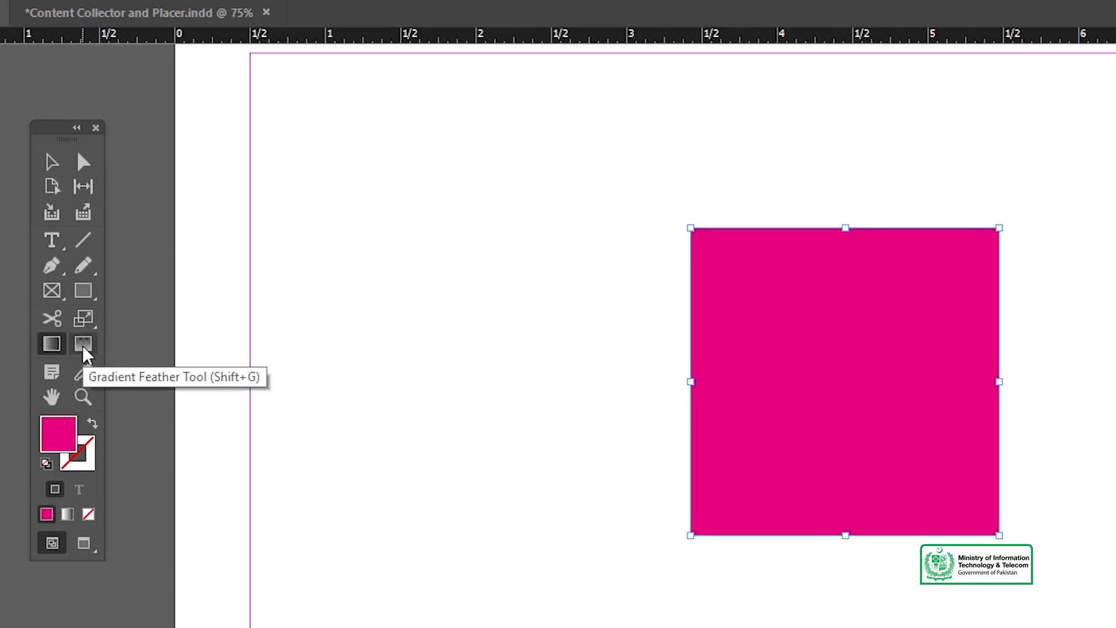
# - Fade the magenta square from left to right with the Gradient Feather tool, and undo the feather
pyautogui.click(83, 344)
pyautogui.moveTo(699, 366); pyautogui.dragTo(995, 366)
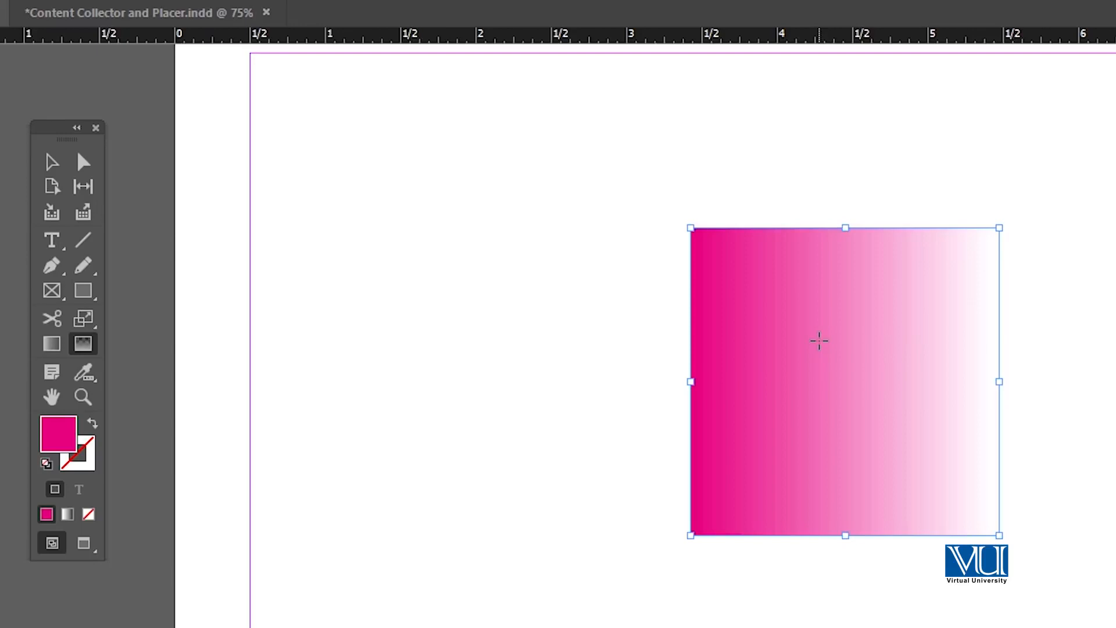
pyautogui.hotkey('ctrl', 'z')
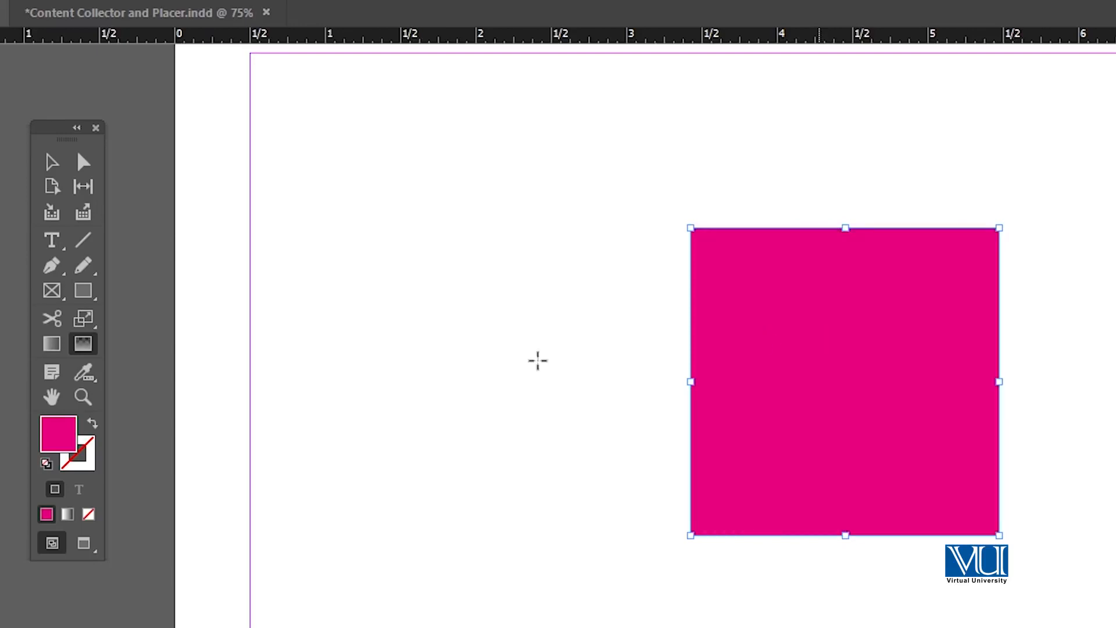
# - Sample the magenta square's colour with the Color Theme tool, and return to the Selection tool
pyautogui.click(86, 370)
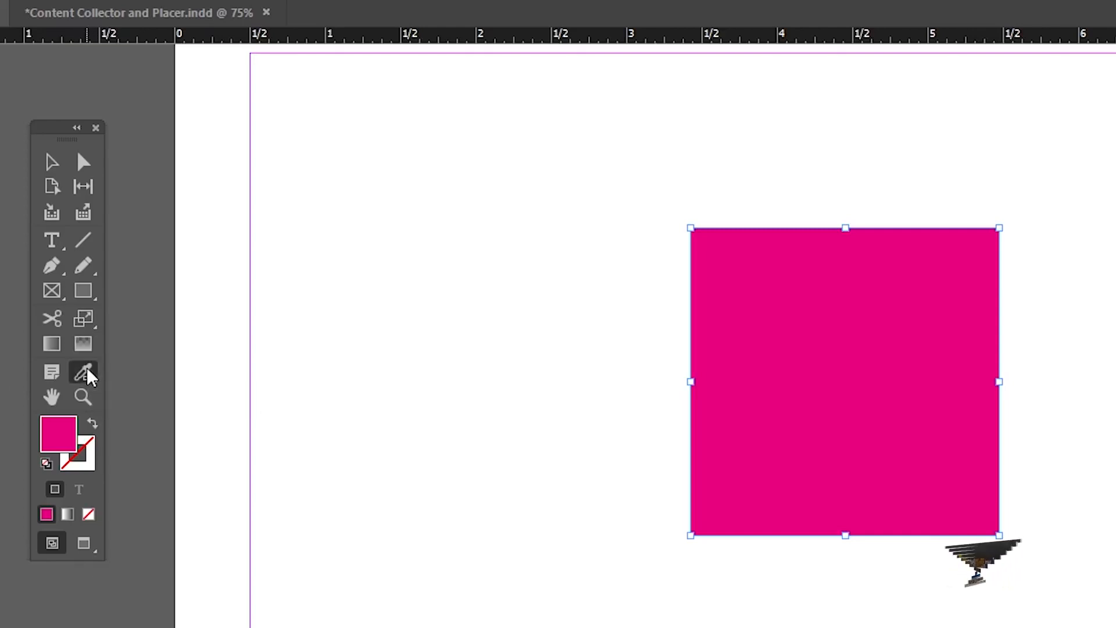
pyautogui.click(864, 302)
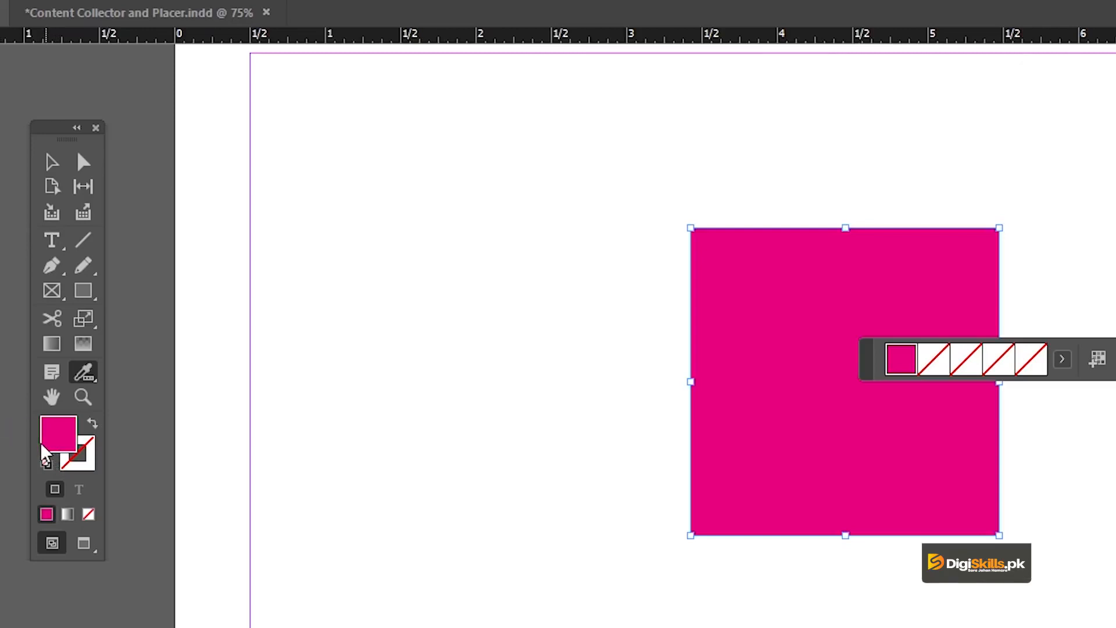
pyautogui.click(43, 163)
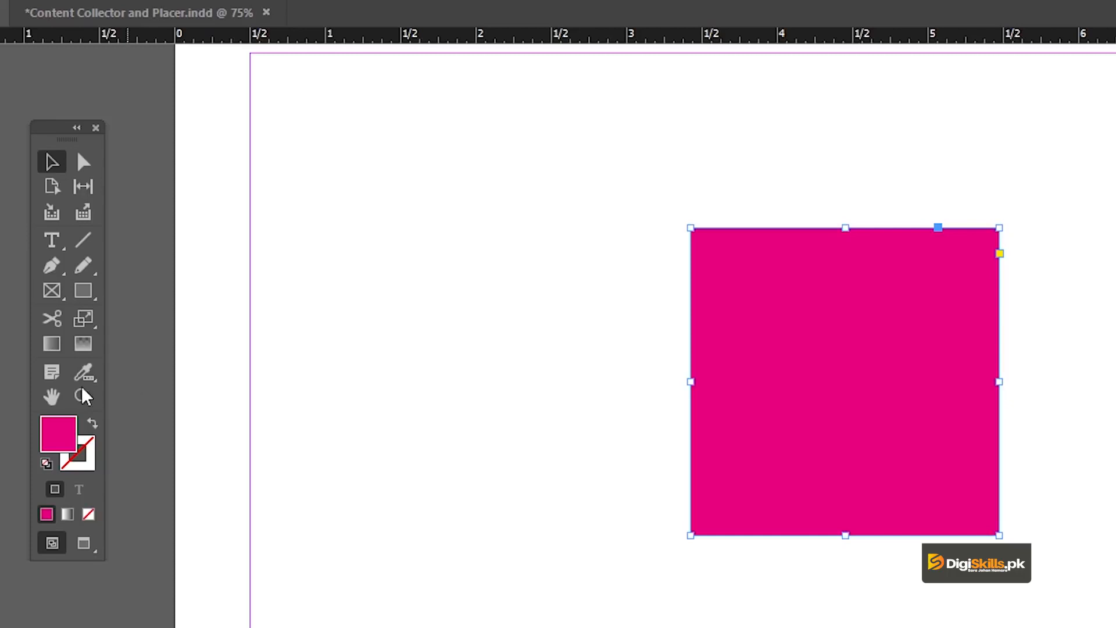
pyautogui.click(52, 398)
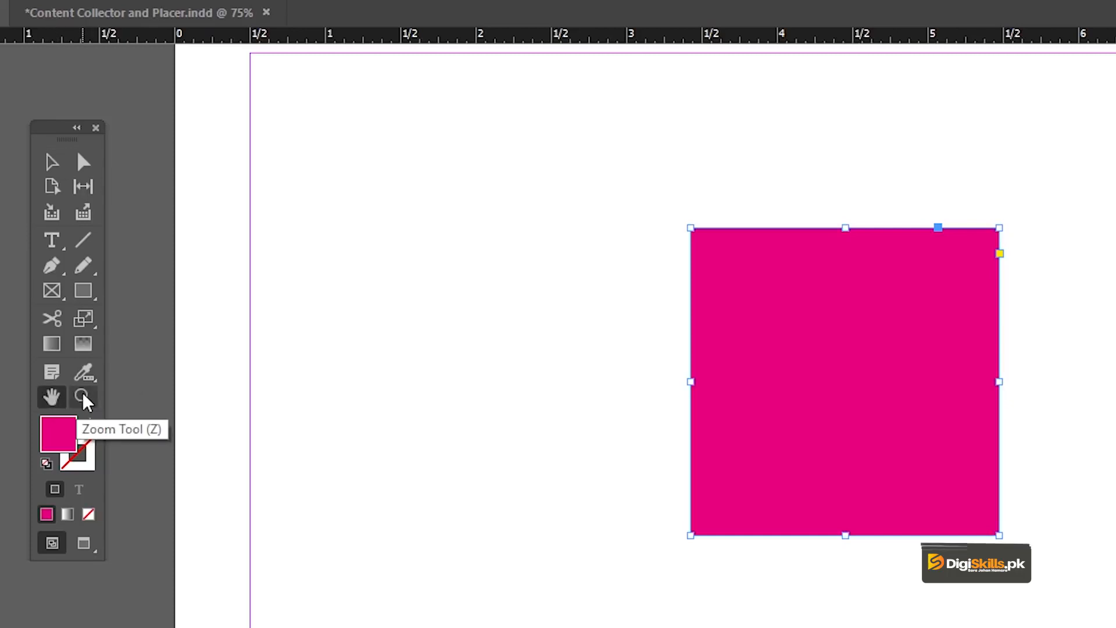
pyautogui.click(83, 396)
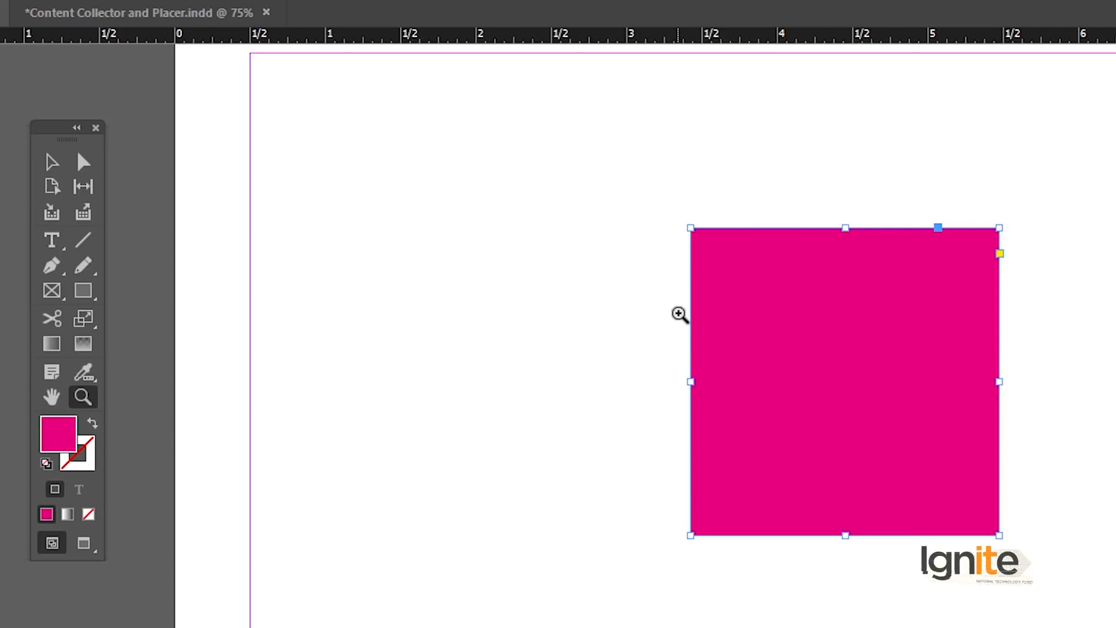
# - Open the colour pickers for the magenta square's fill and stroke in turn, cancelling each without a change
pyautogui.doubleClick(53, 439)
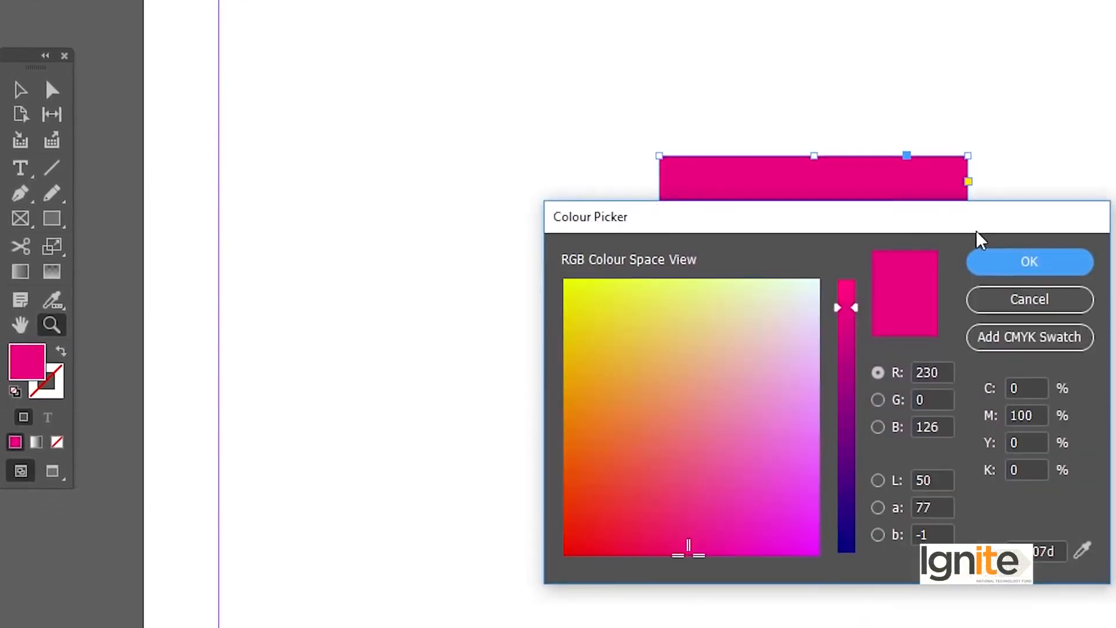
pyautogui.click(1024, 307)
pyautogui.click(62, 382)
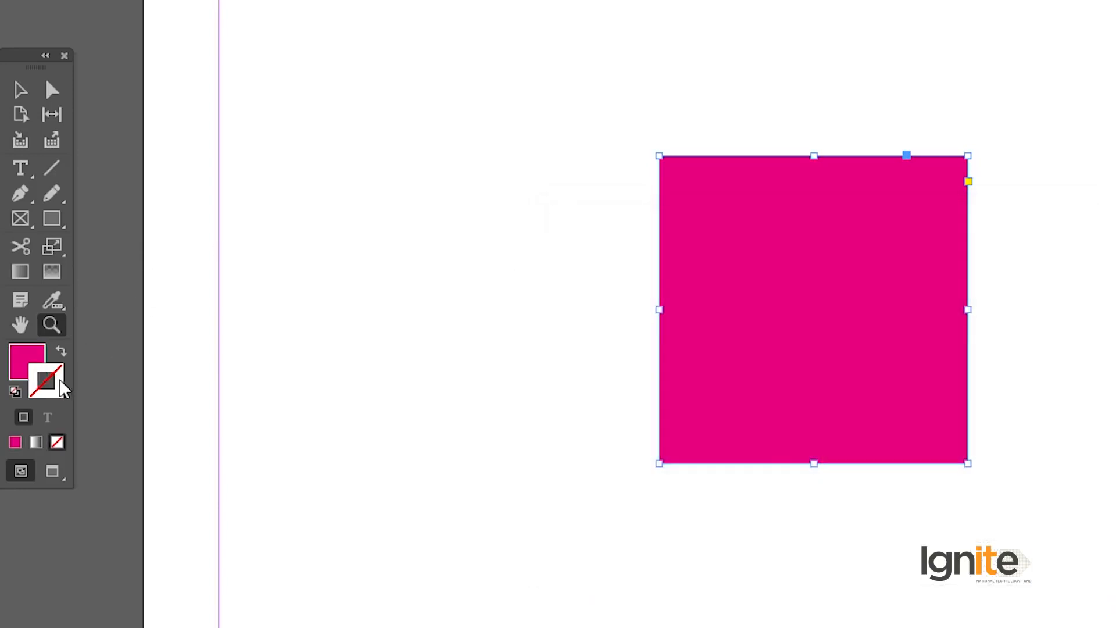
pyautogui.doubleClick(63, 388)
pyautogui.click(1021, 302)
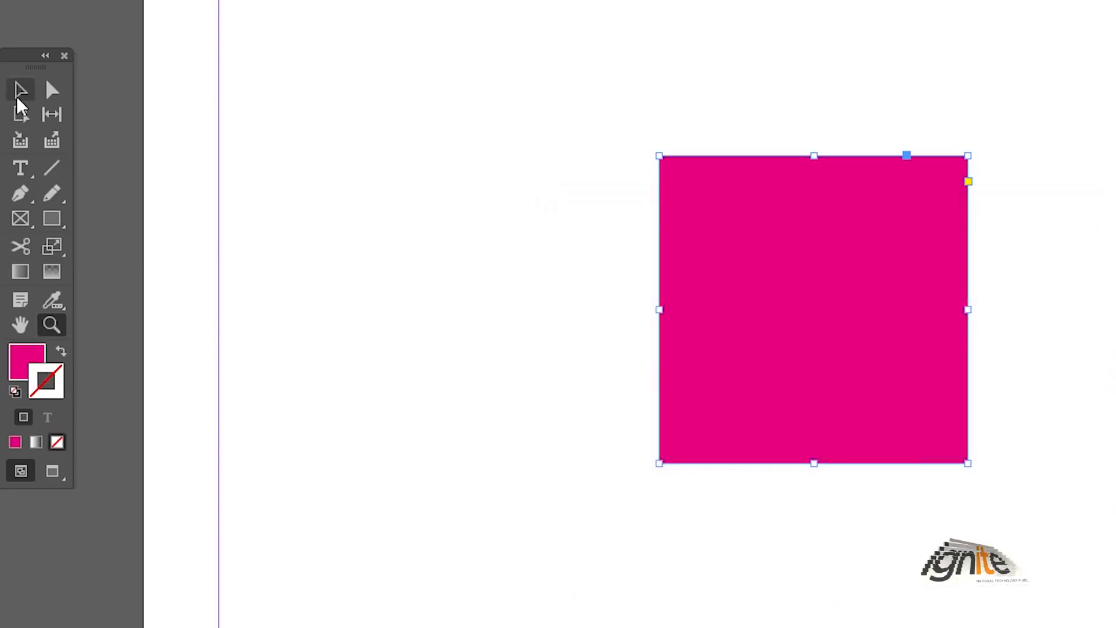
# - Reposition the tools panel, switch to the Content Collector and Placer document, and try the Hand and Zoom tools on its page
pyautogui.moveTo(26, 58); pyautogui.dragTo(42, 96)
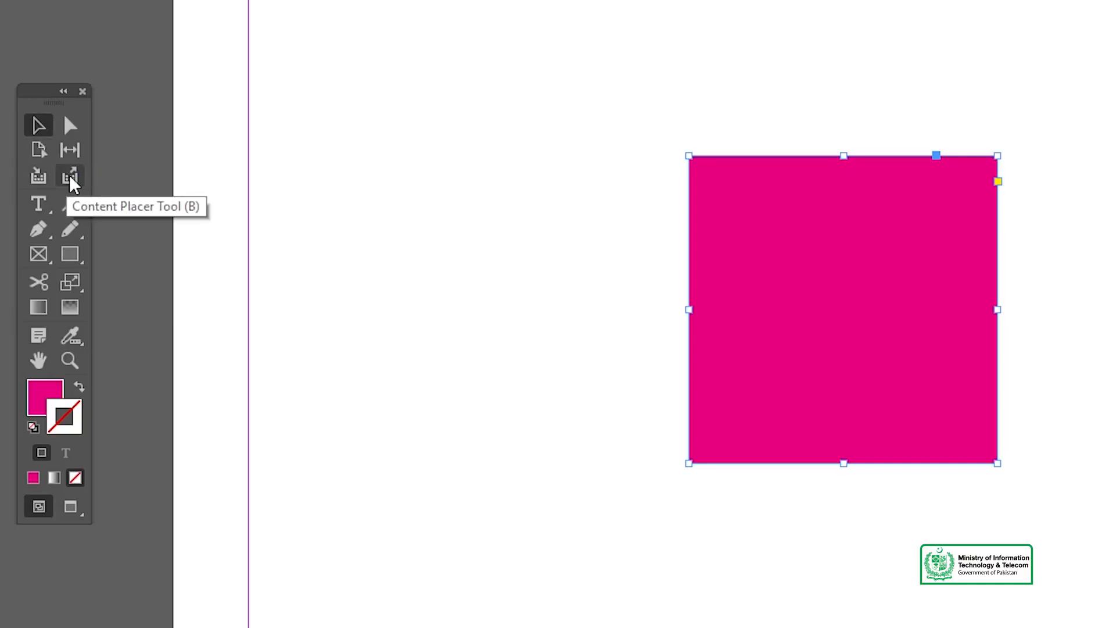
pyautogui.moveTo(40, 105); pyautogui.dragTo(5, 90)
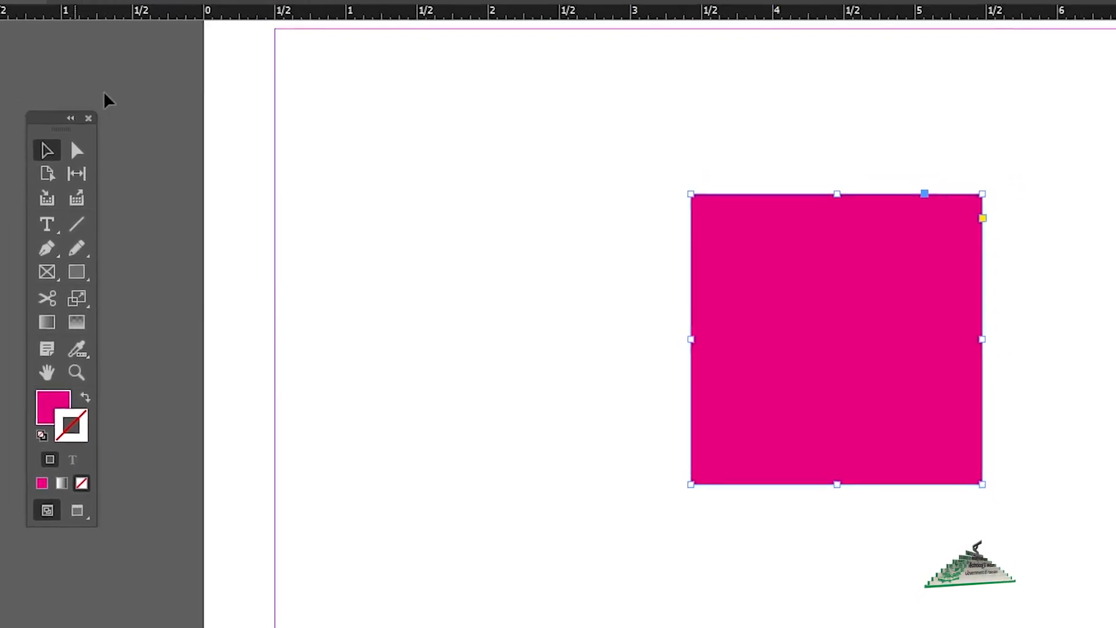
pyautogui.click(207, 64)
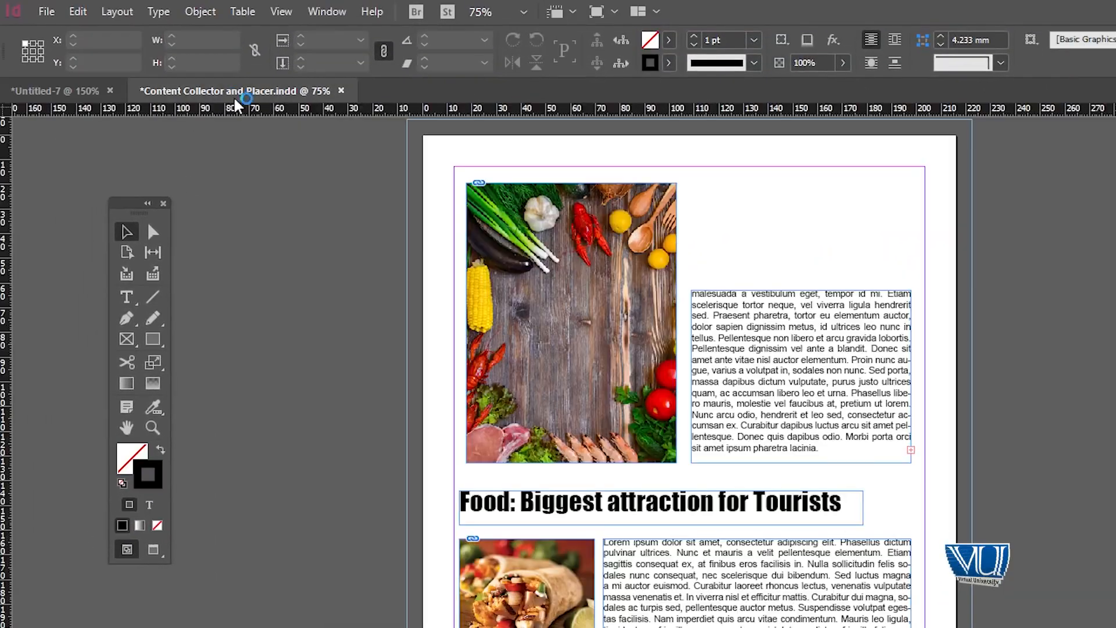
pyautogui.moveTo(570, 295); pyautogui.dragTo(635, 298)
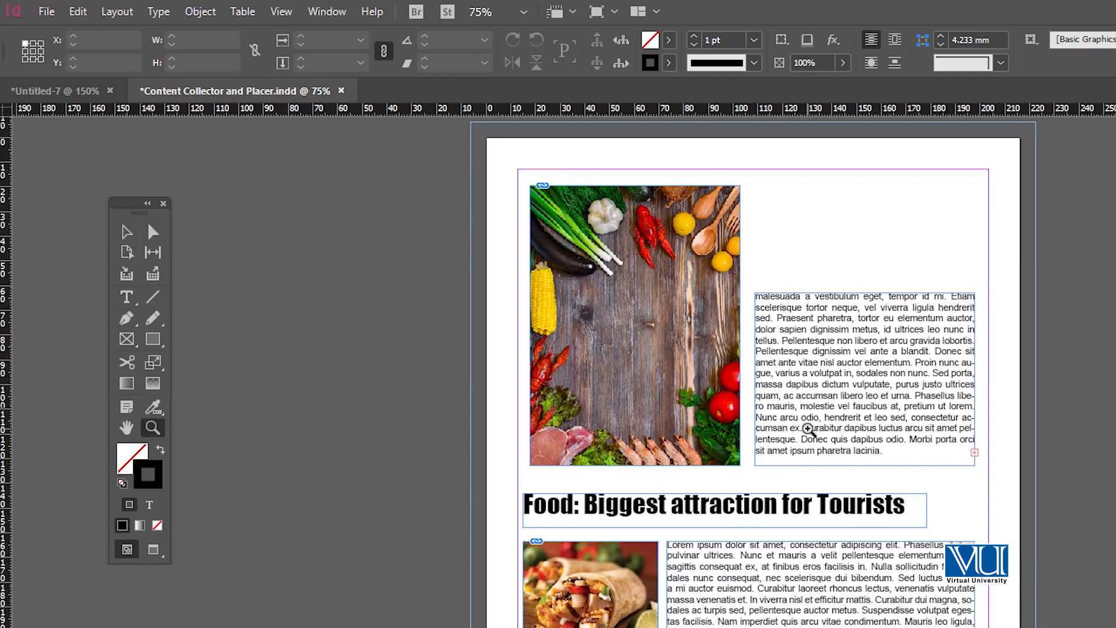
pyautogui.hotkey('ctrl', '=')
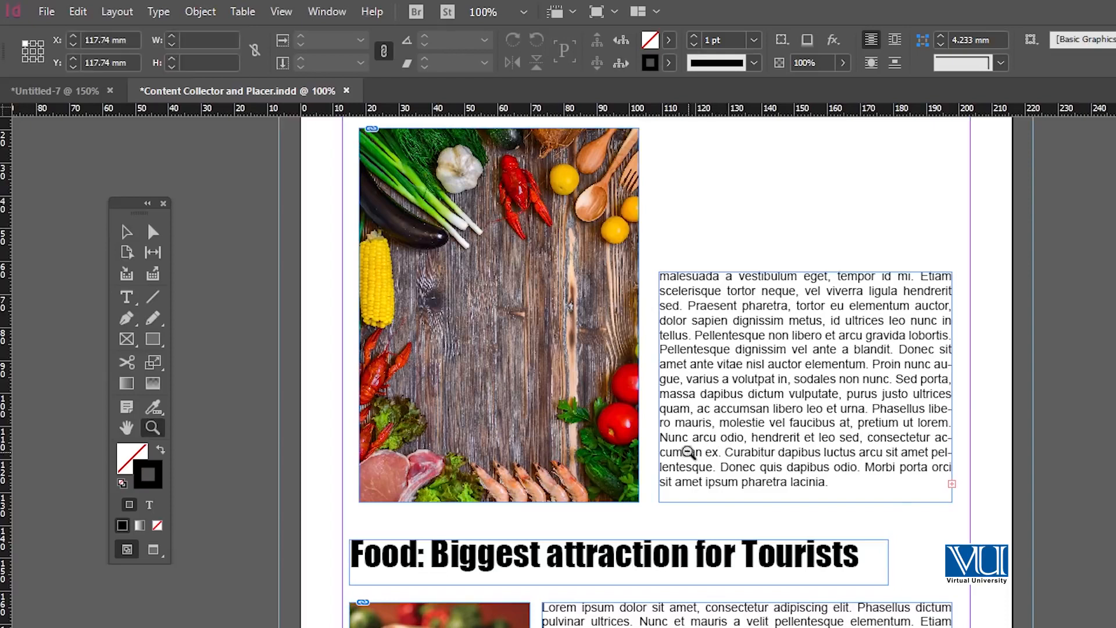
pyautogui.hotkey('ctrl', '-')
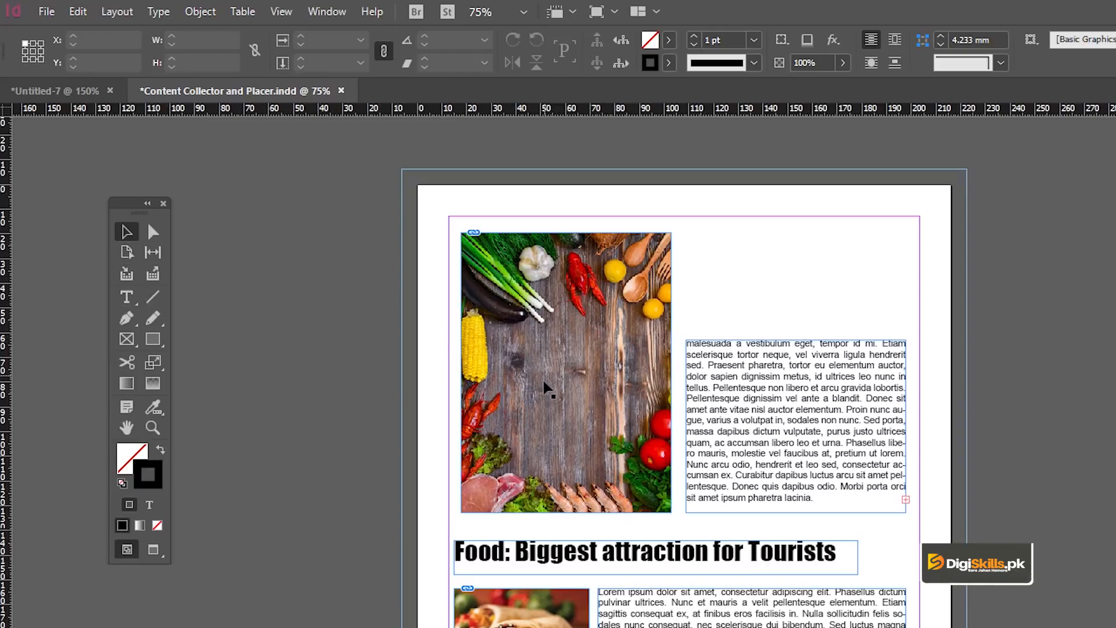
# - Activate the Content Collector tool and bring the whole food article page with its empty conveyor into view
pyautogui.press('b')
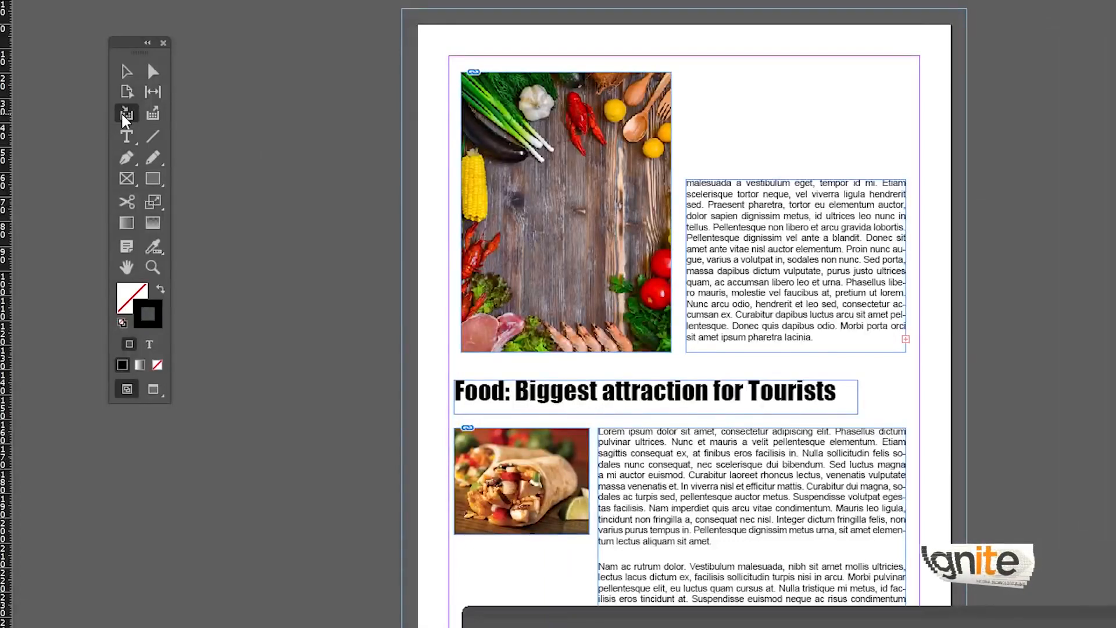
pyautogui.click(154, 114)
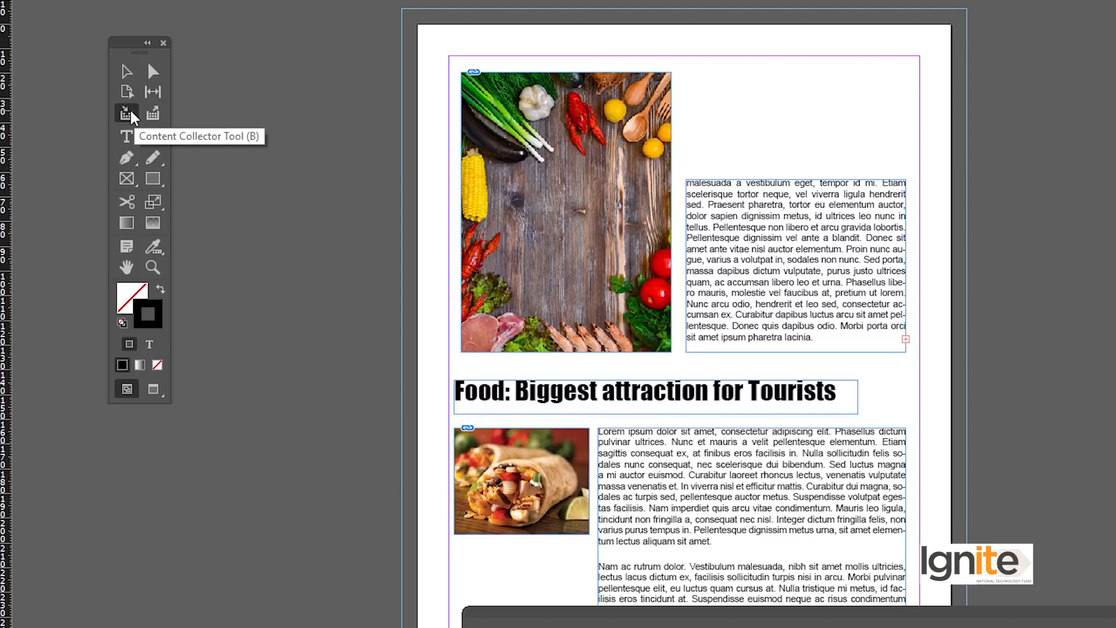
pyautogui.click(154, 114)
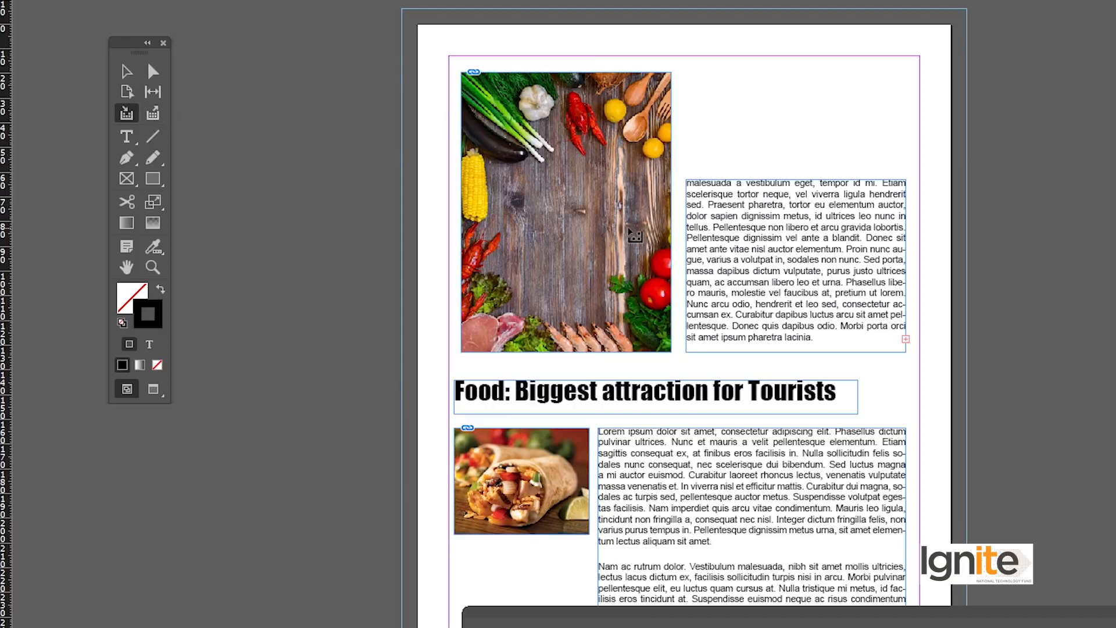
pyautogui.moveTo(582, 233); pyautogui.dragTo(489, 176)
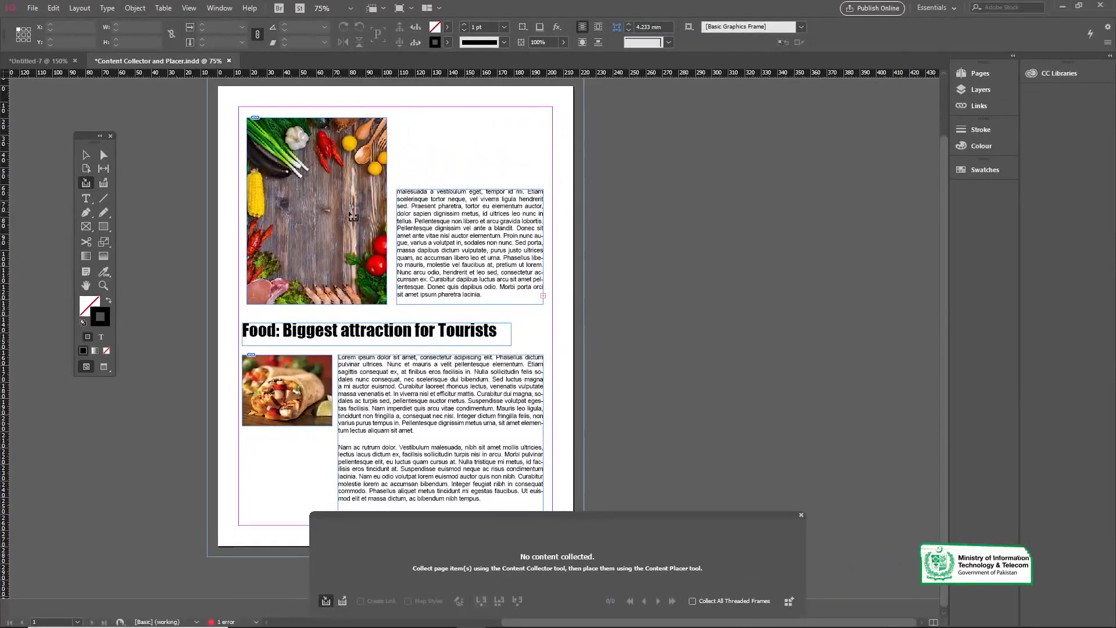
# - Create a new blank document, and collect the large vegetable image from the Content Collector and Placer document
pyautogui.hotkey('ctrl', 'n')
pyautogui.click(791, 419)
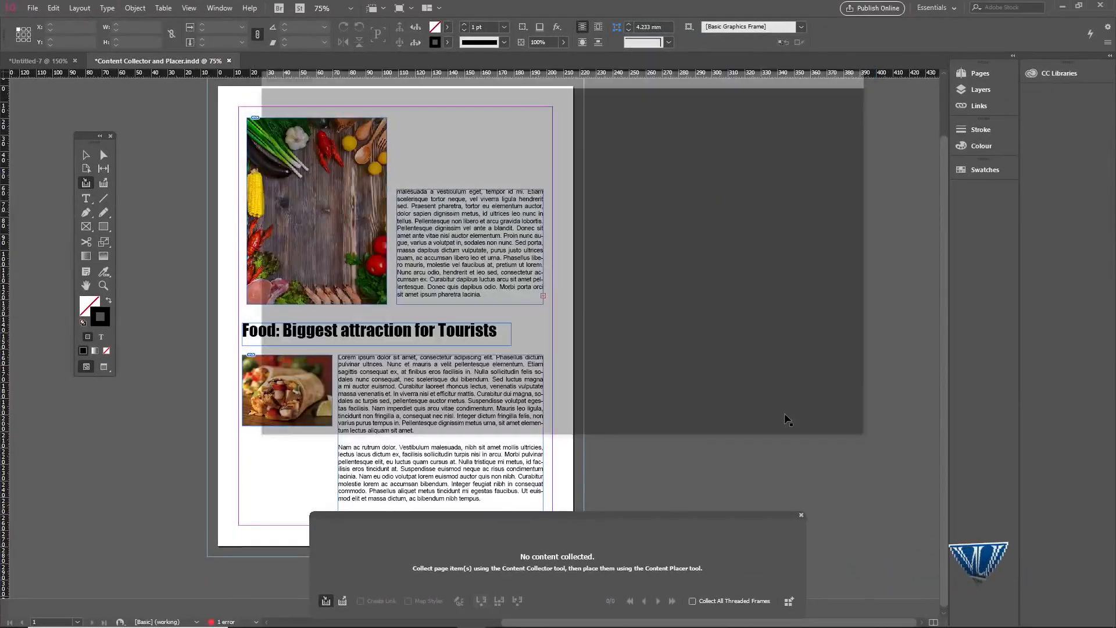
pyautogui.click(174, 60)
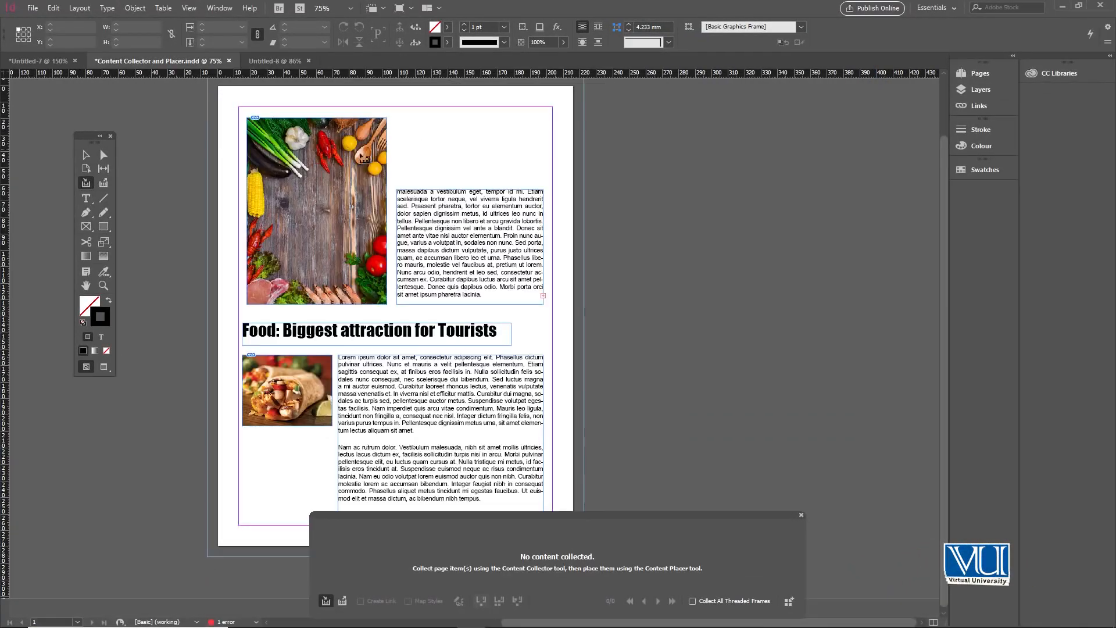
pyautogui.click(257, 131)
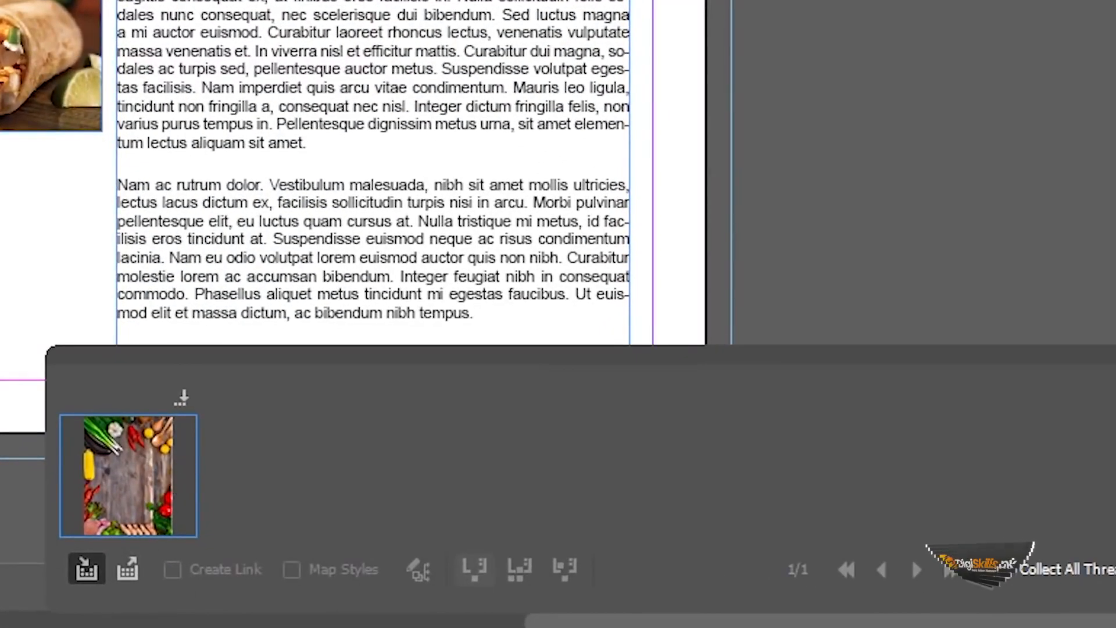
# - Place the collected vegetable image on the new document's page at about 123 × 164 mm, and undo the placement
pyautogui.hotkey('ctrl', 'Tab')
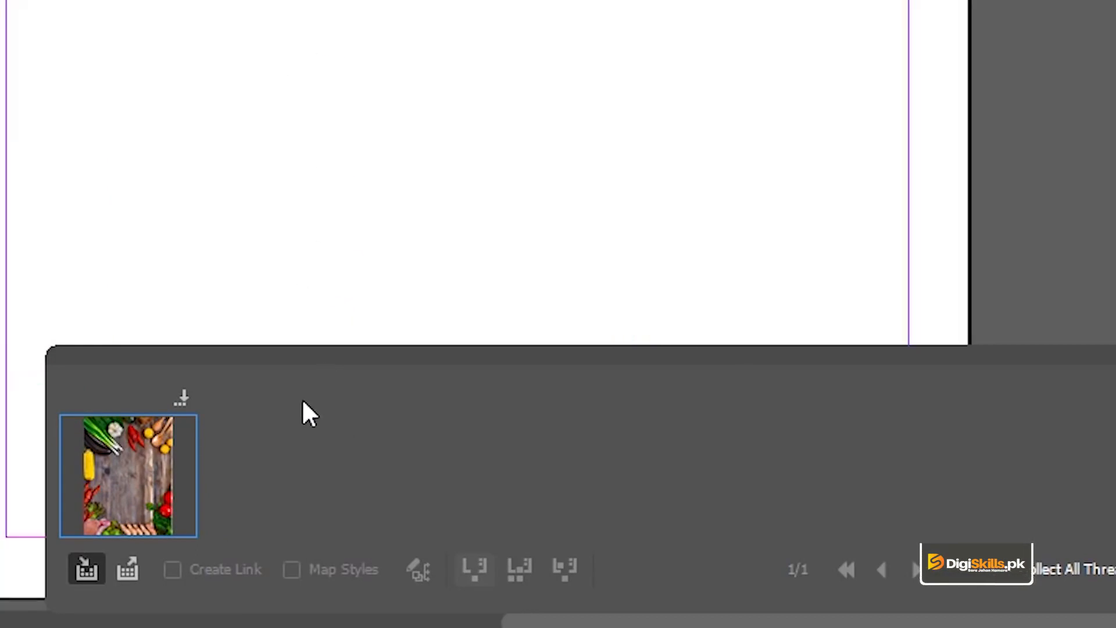
pyautogui.press('b')
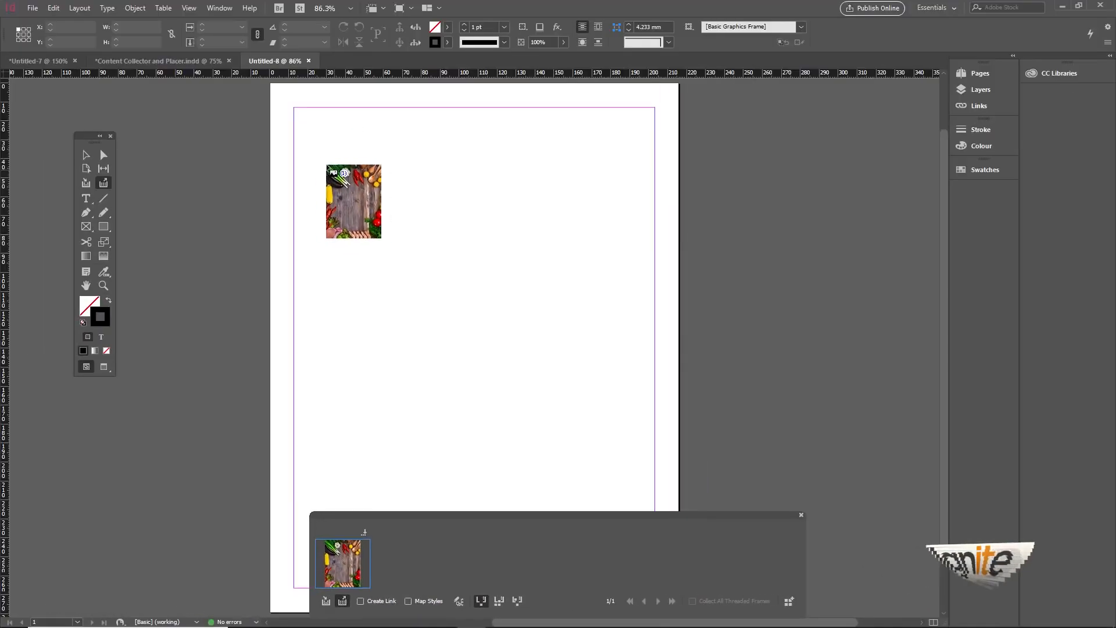
pyautogui.moveTo(324, 148)
pyautogui.mouseDown()
pyautogui.moveTo(570, 371)
pyautogui.moveTo(557, 355)
pyautogui.mouseUp()
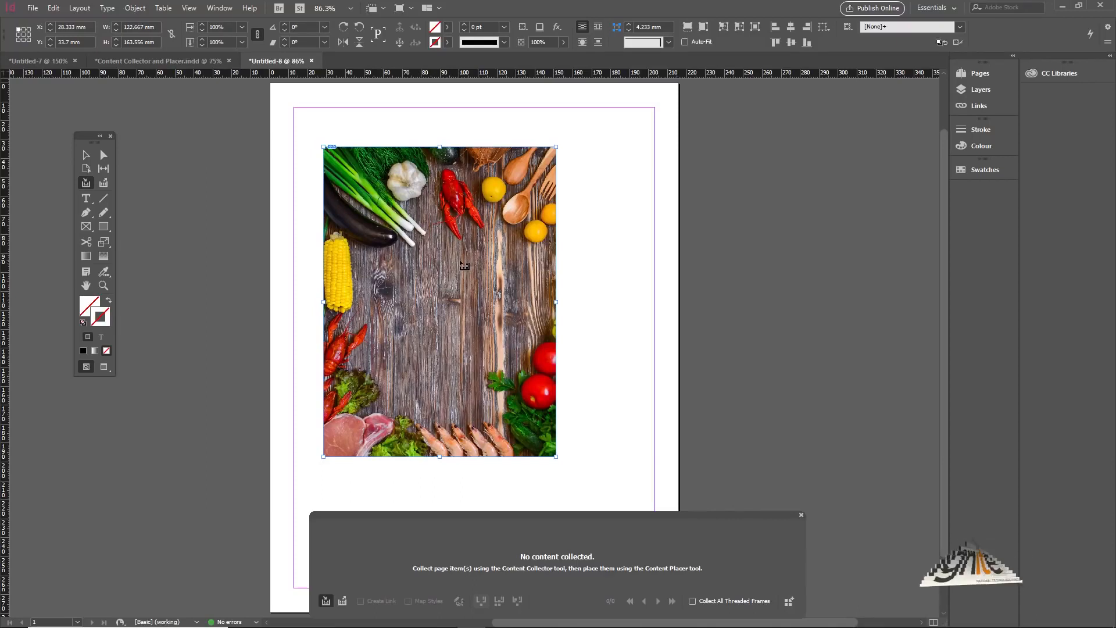
pyautogui.hotkey('ctrl', 'z')
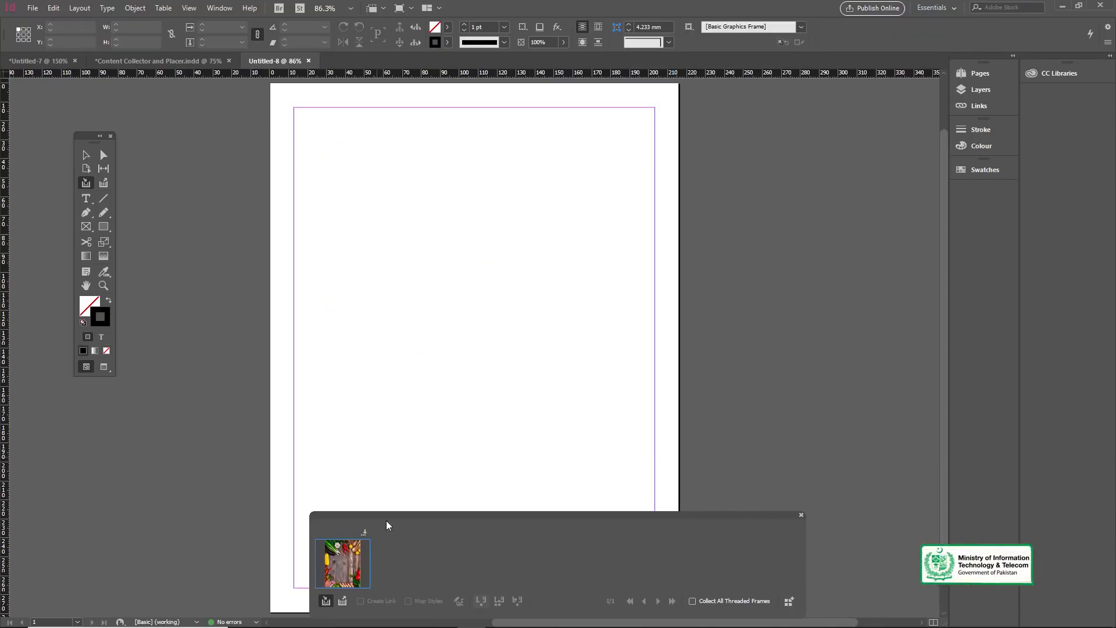
# - Add the text frame beside the vegetable image in the Content Collector and Placer document to the collected content
pyautogui.click(224, 61)
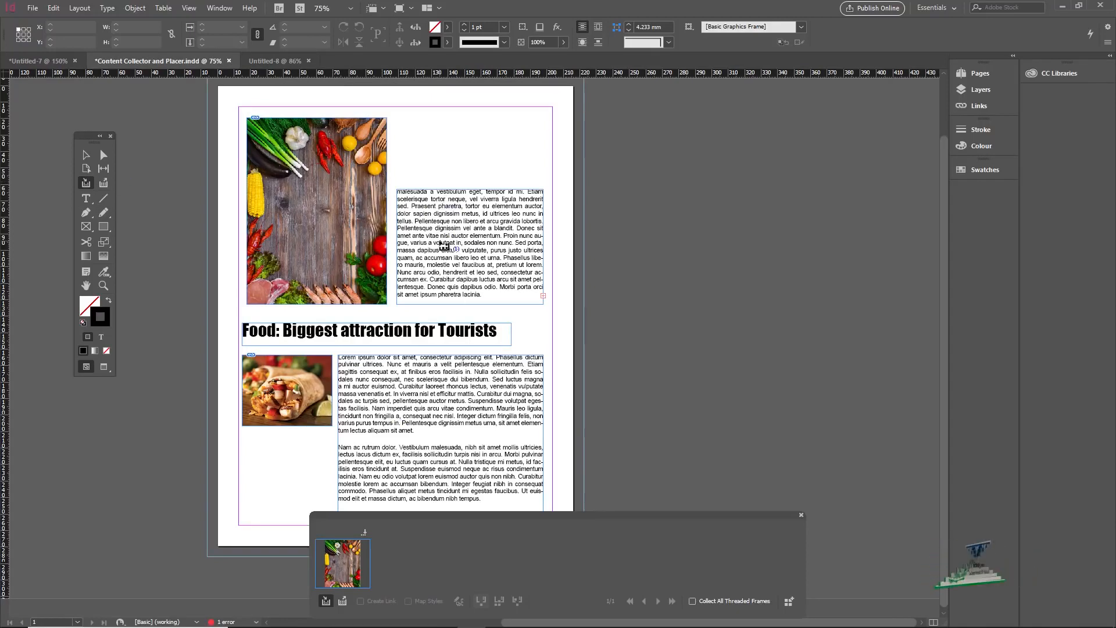
pyautogui.click(401, 195)
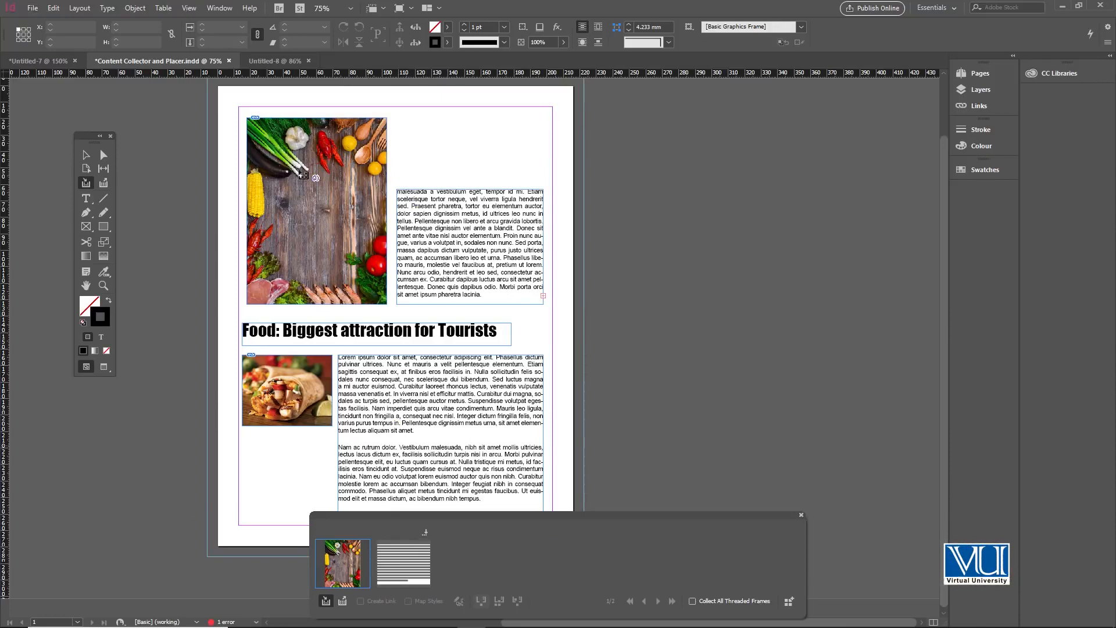
# - Place the collected image at about 64 × 80 mm in the new document, with the text frame at about 69 × 62 mm beside it
pyautogui.press('b')
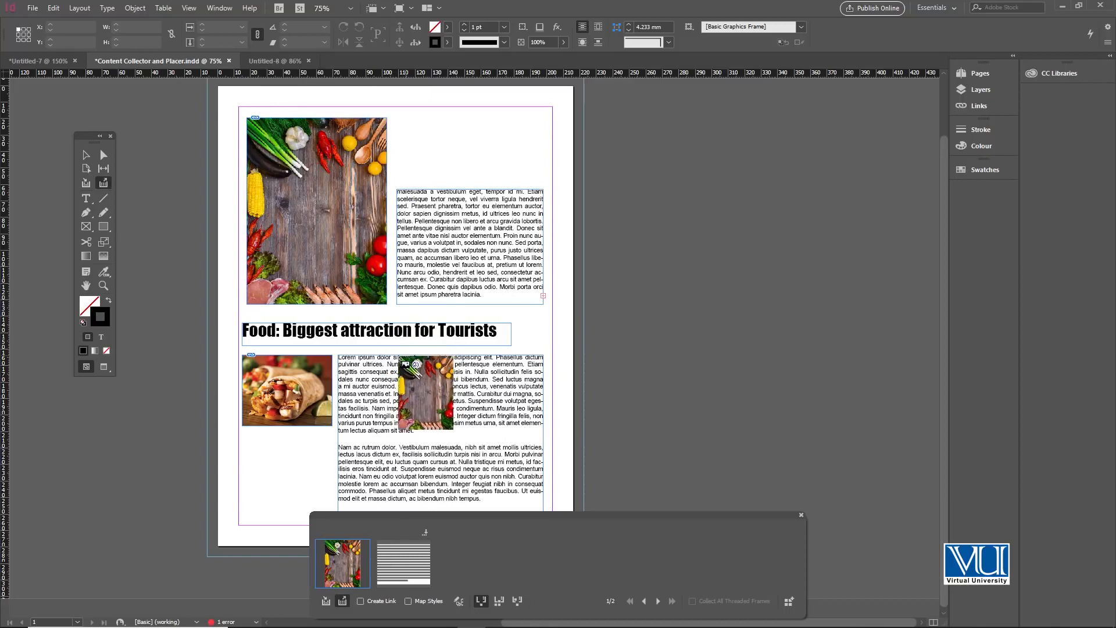
pyautogui.hotkey('ctrl', 'Tab')
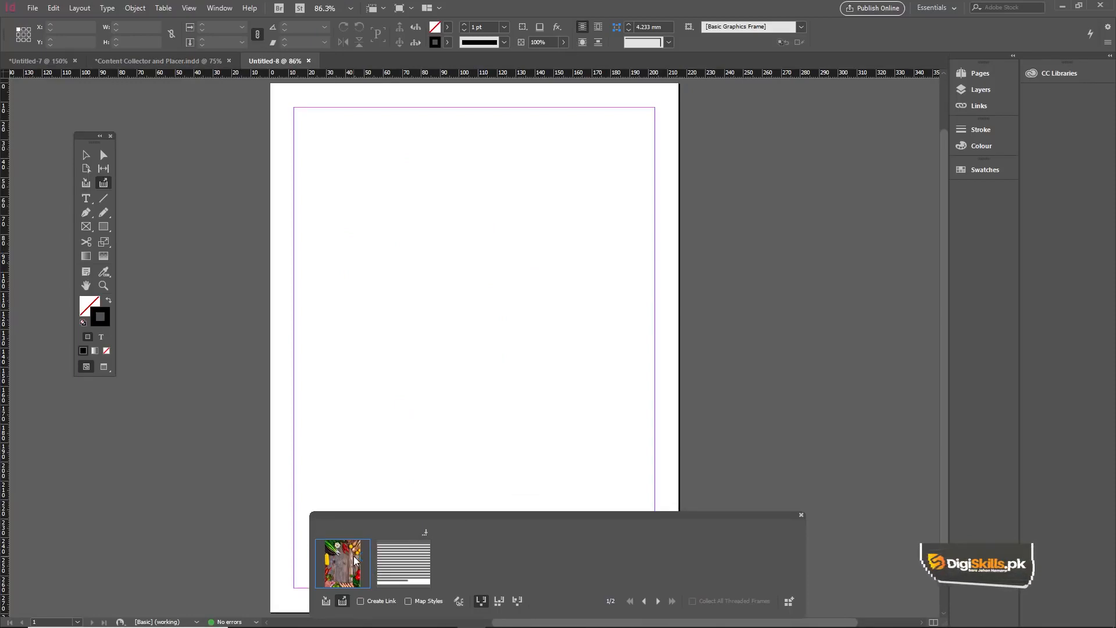
pyautogui.moveTo(320, 139); pyautogui.dragTo(438, 287)
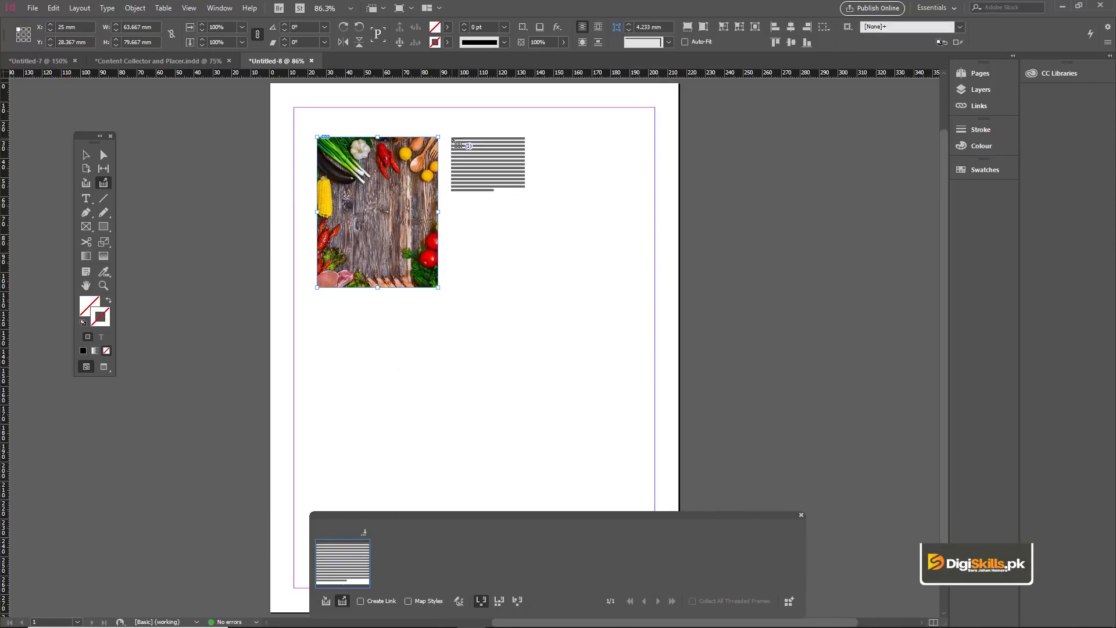
pyautogui.moveTo(453, 141); pyautogui.dragTo(582, 254)
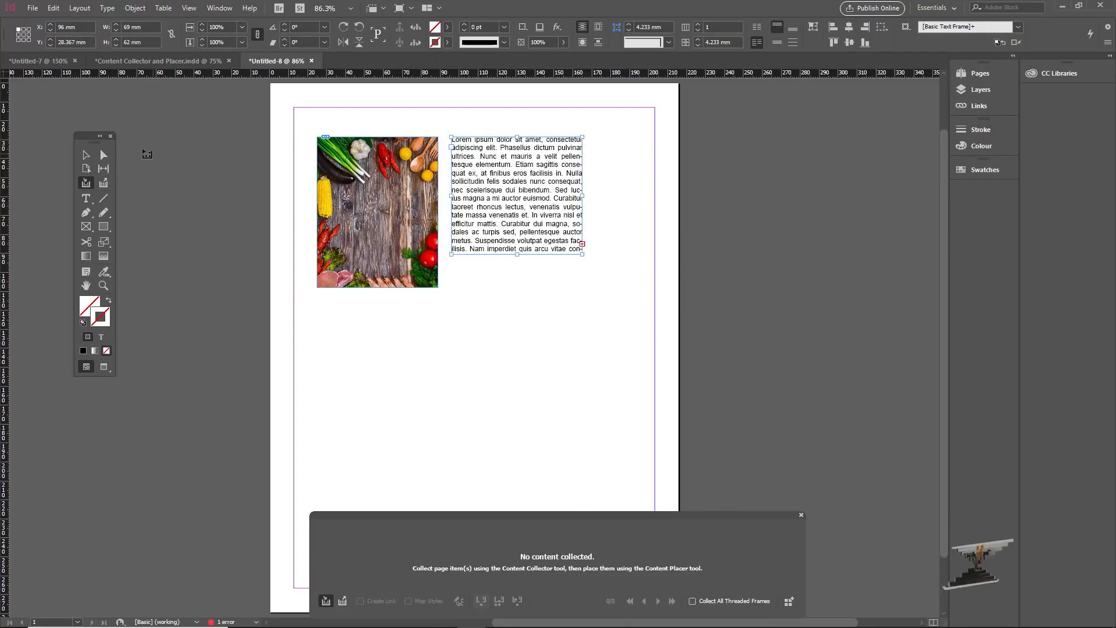
# - Return to the Selection tool and compare the source article with the placed image and text in the new document
pyautogui.click(84, 155)
pyautogui.click(176, 60)
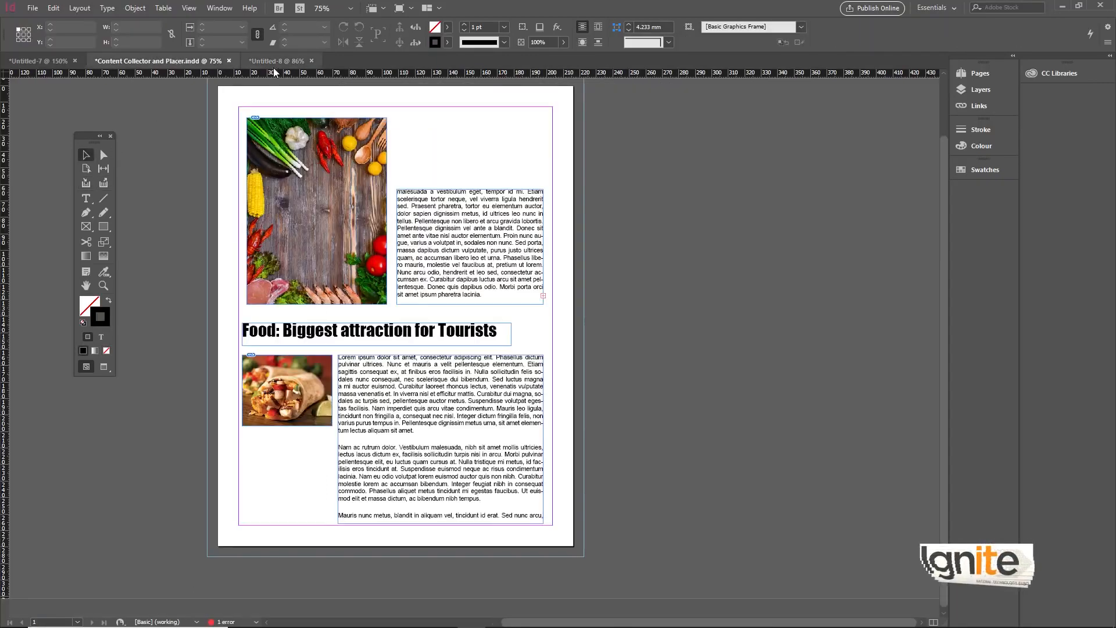
pyautogui.click(264, 61)
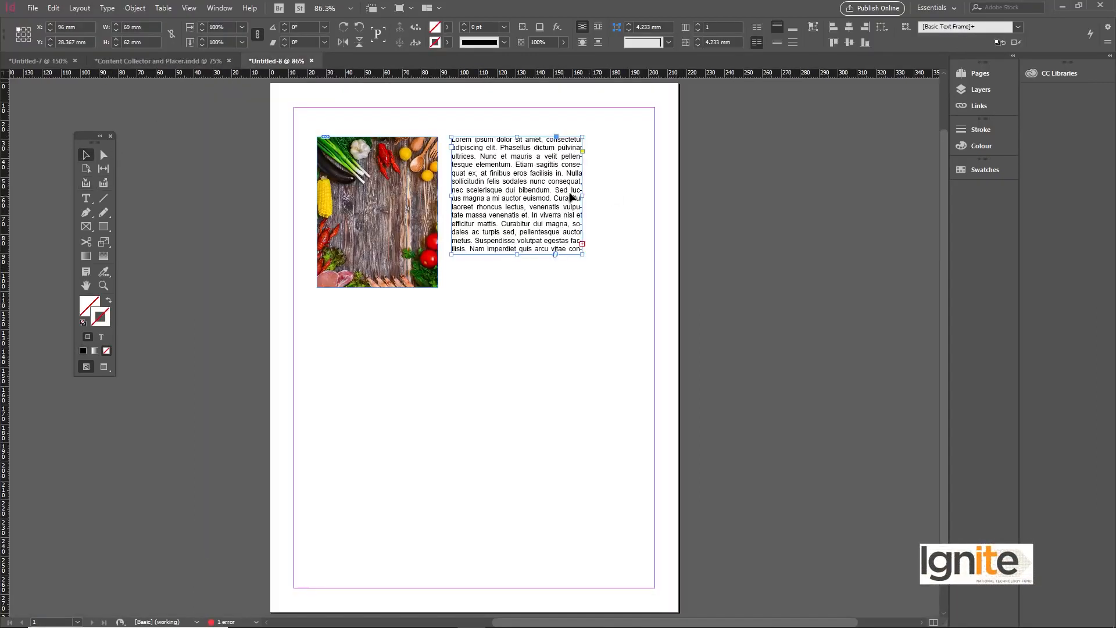
pyautogui.click(601, 221)
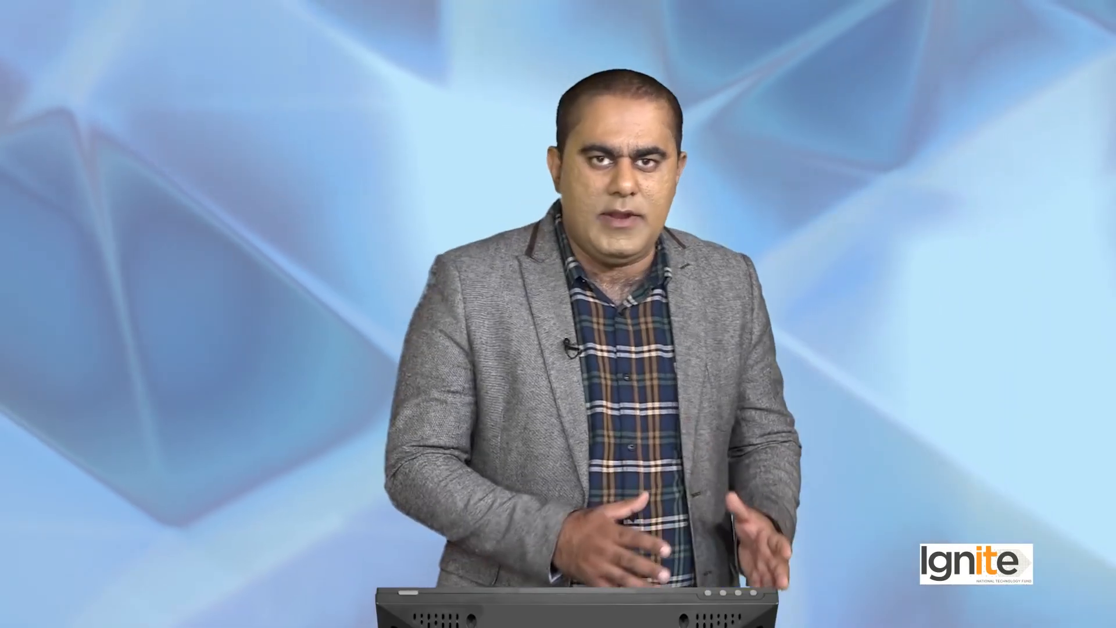